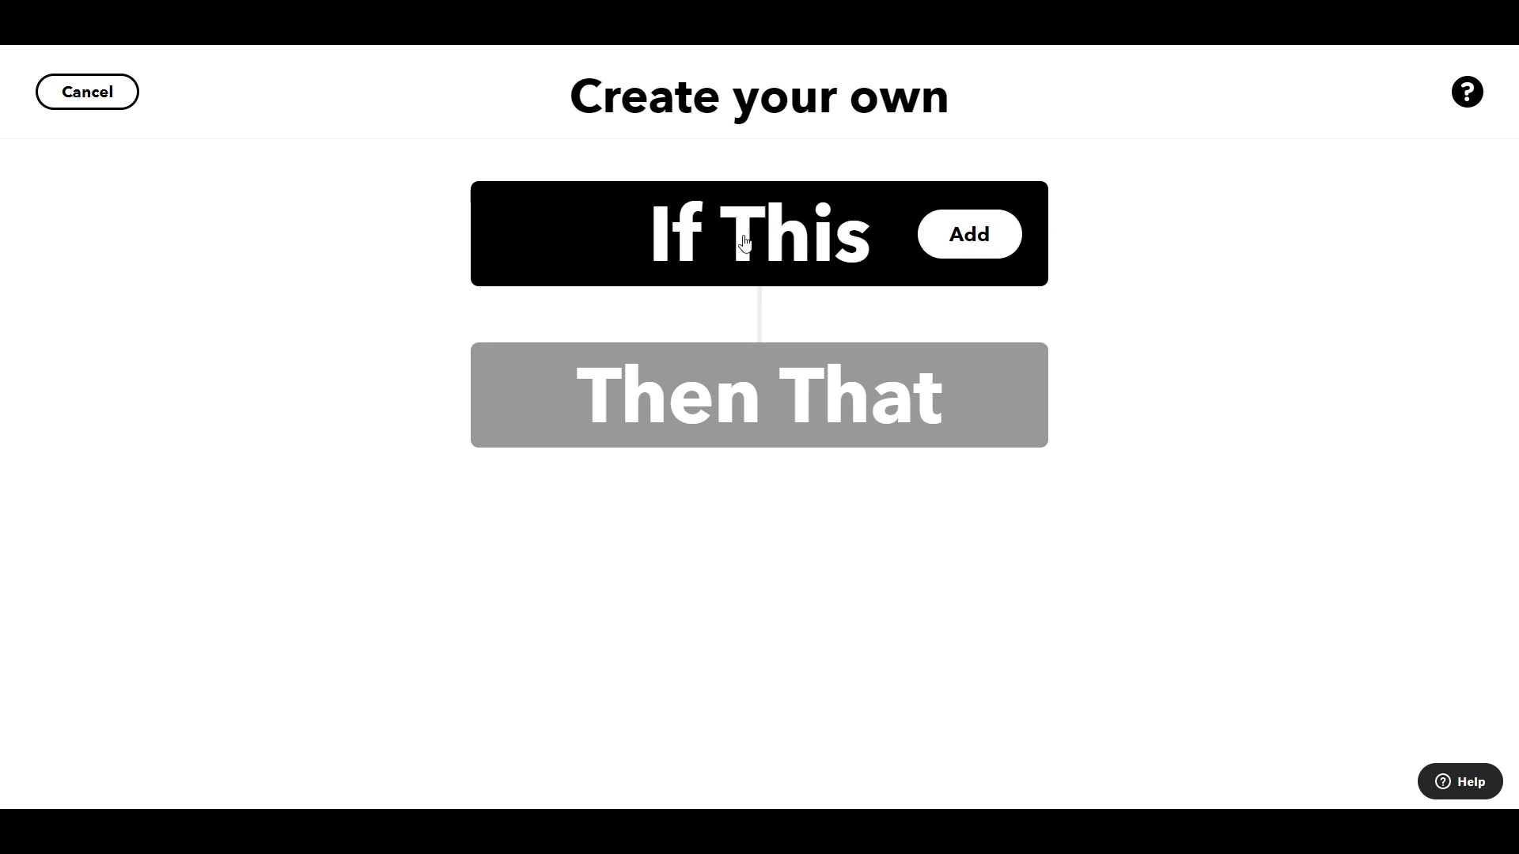
# Search 'with' and choose Withings Sleep's 'When I get into bed' trigger
pyautogui.click(971, 239)
pyautogui.click(545, 208)
pyautogui.write('with')
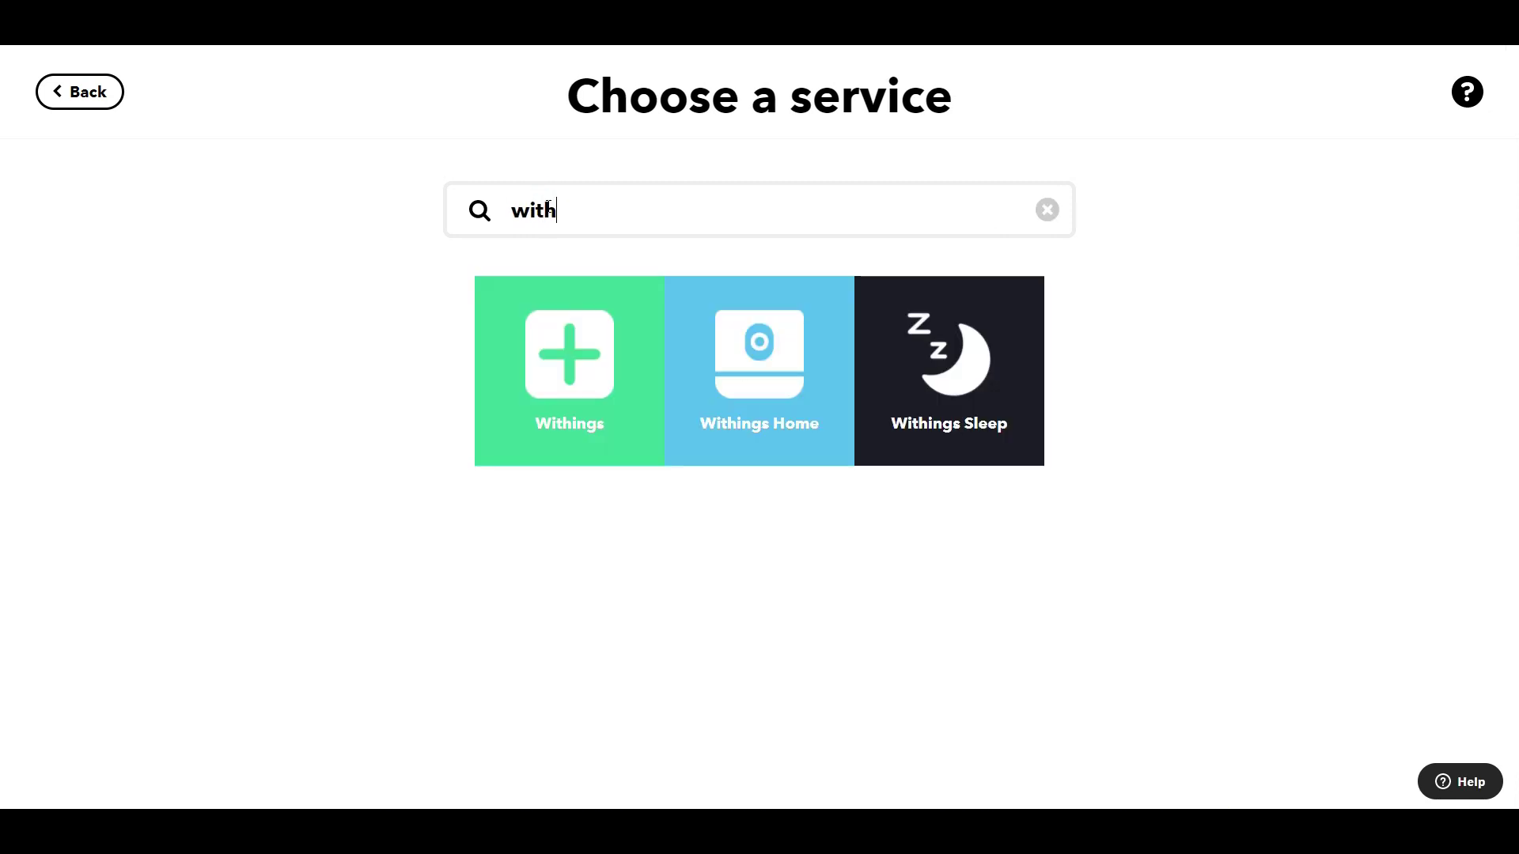
pyautogui.click(992, 409)
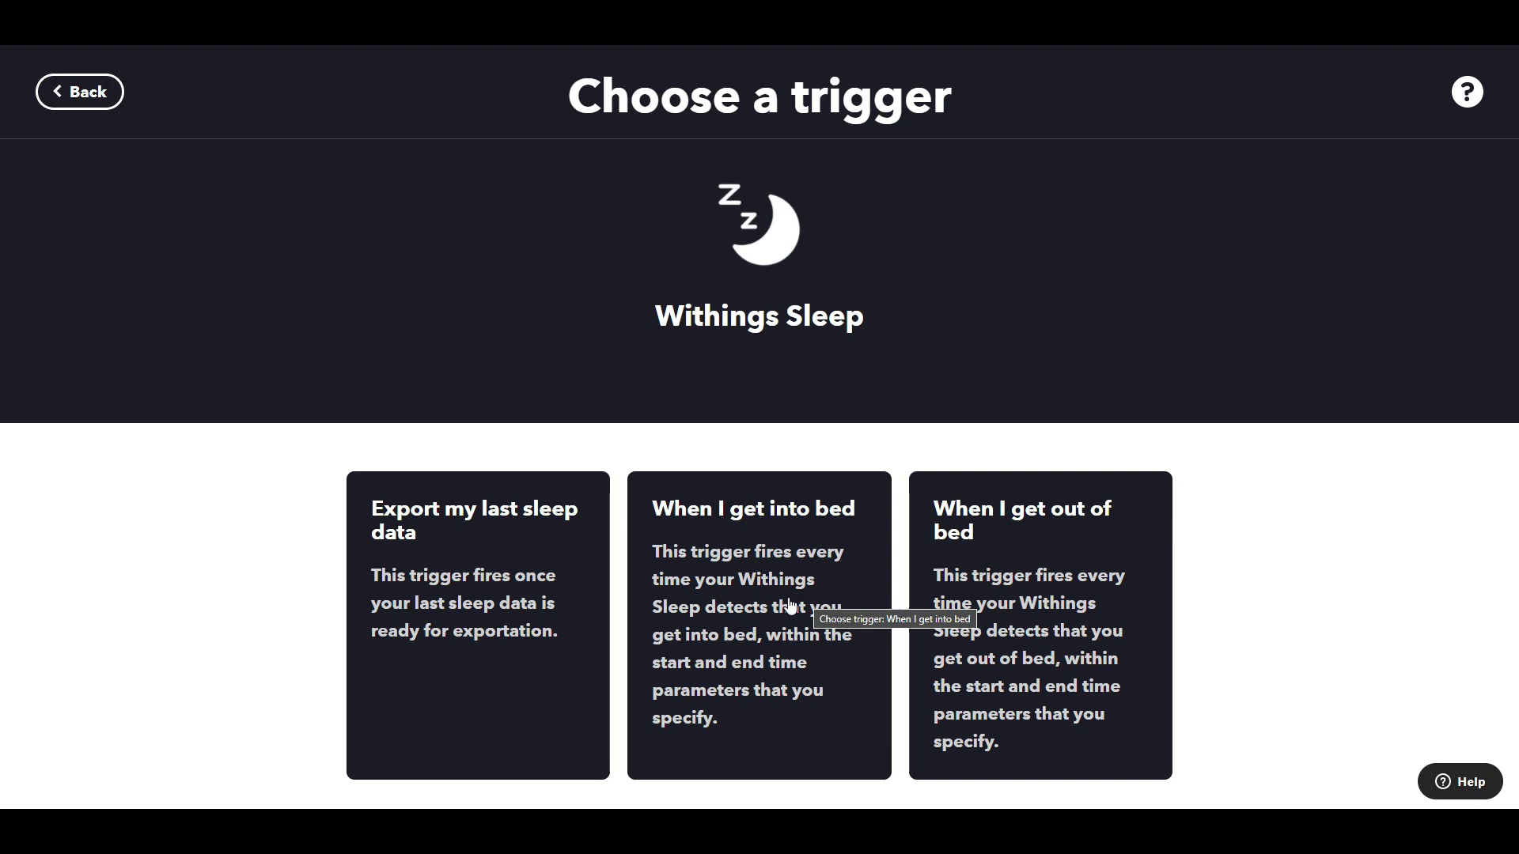
pyautogui.click(789, 605)
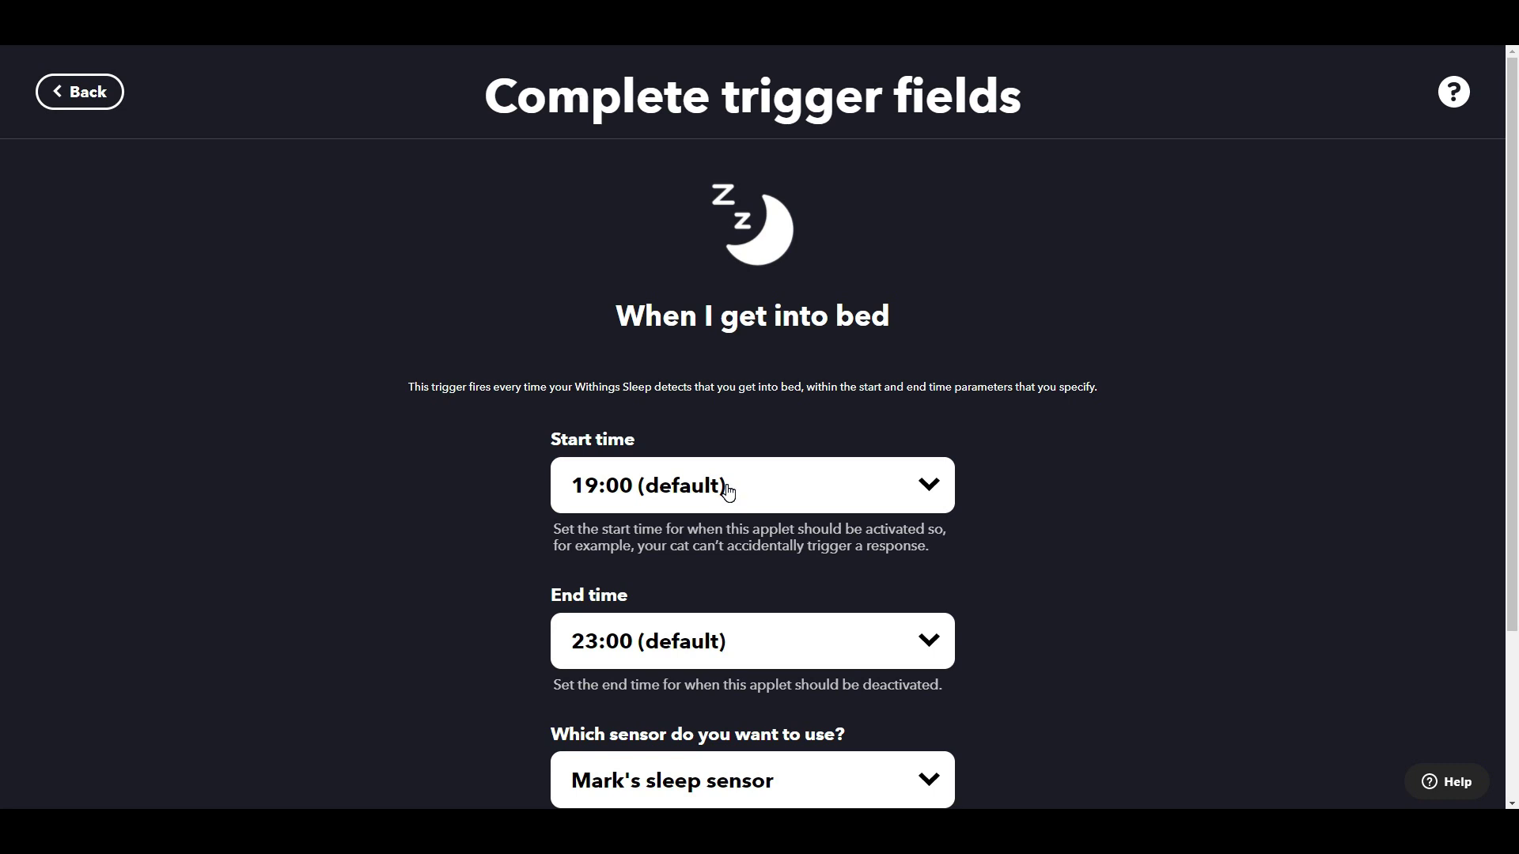
# Set the bed trigger's start and end times to None, then create the trigger
pyautogui.click(726, 487)
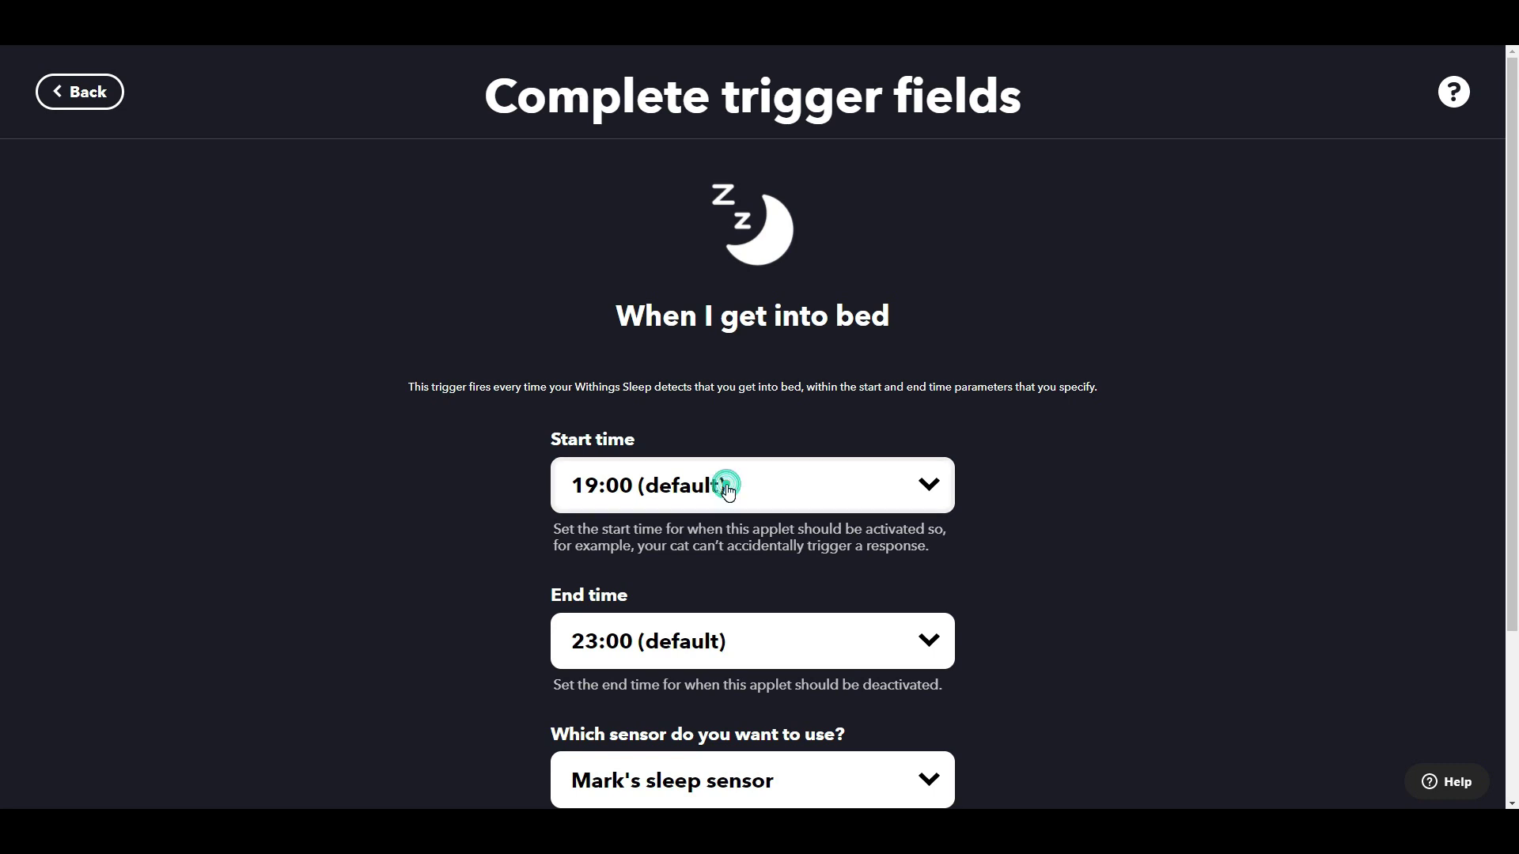
pyautogui.click(926, 482)
pyautogui.click(720, 48)
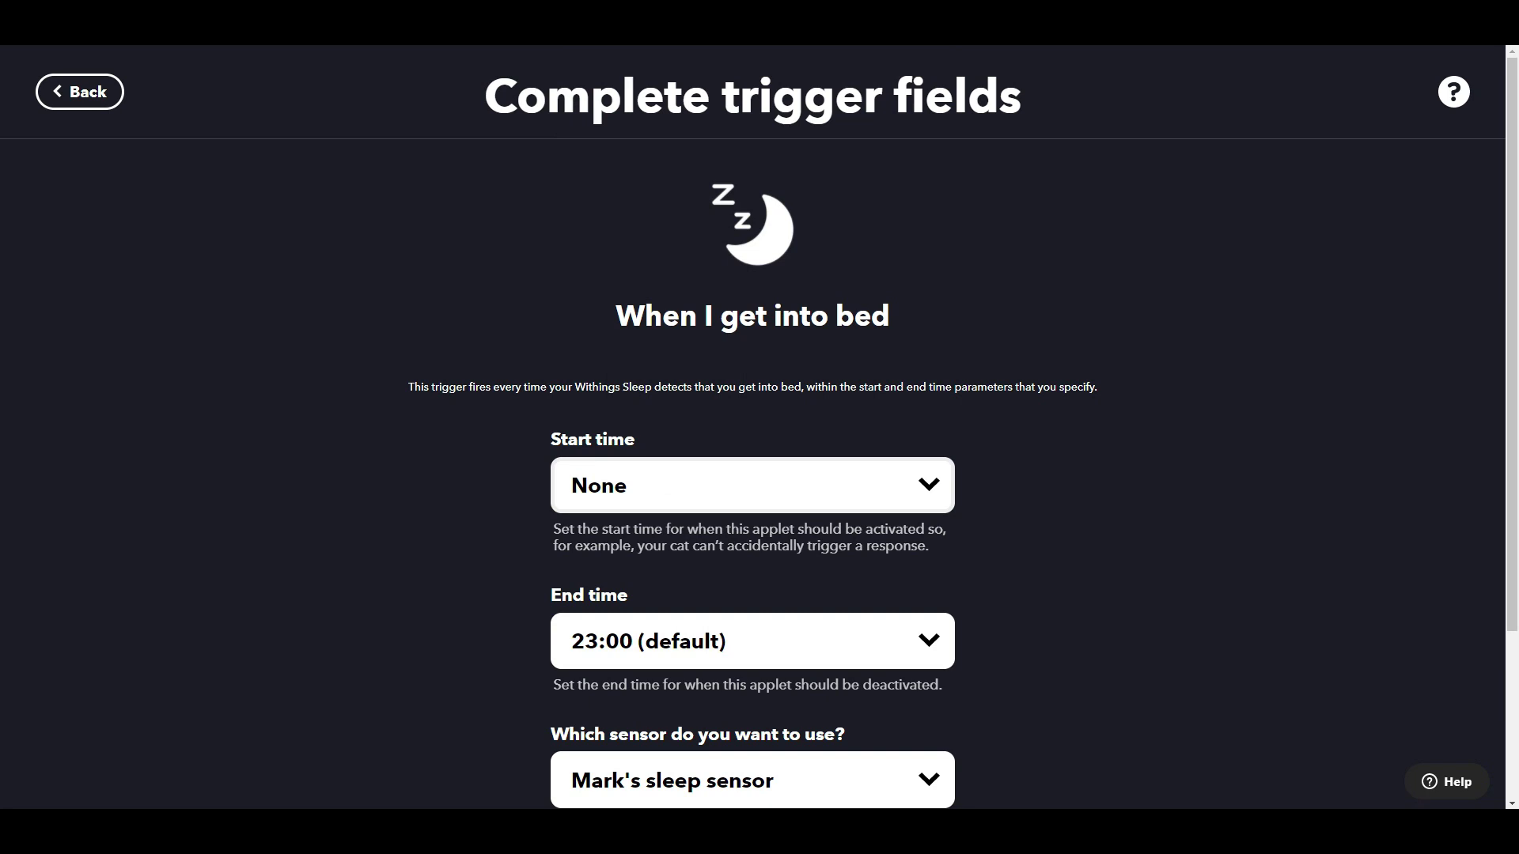
pyautogui.click(701, 654)
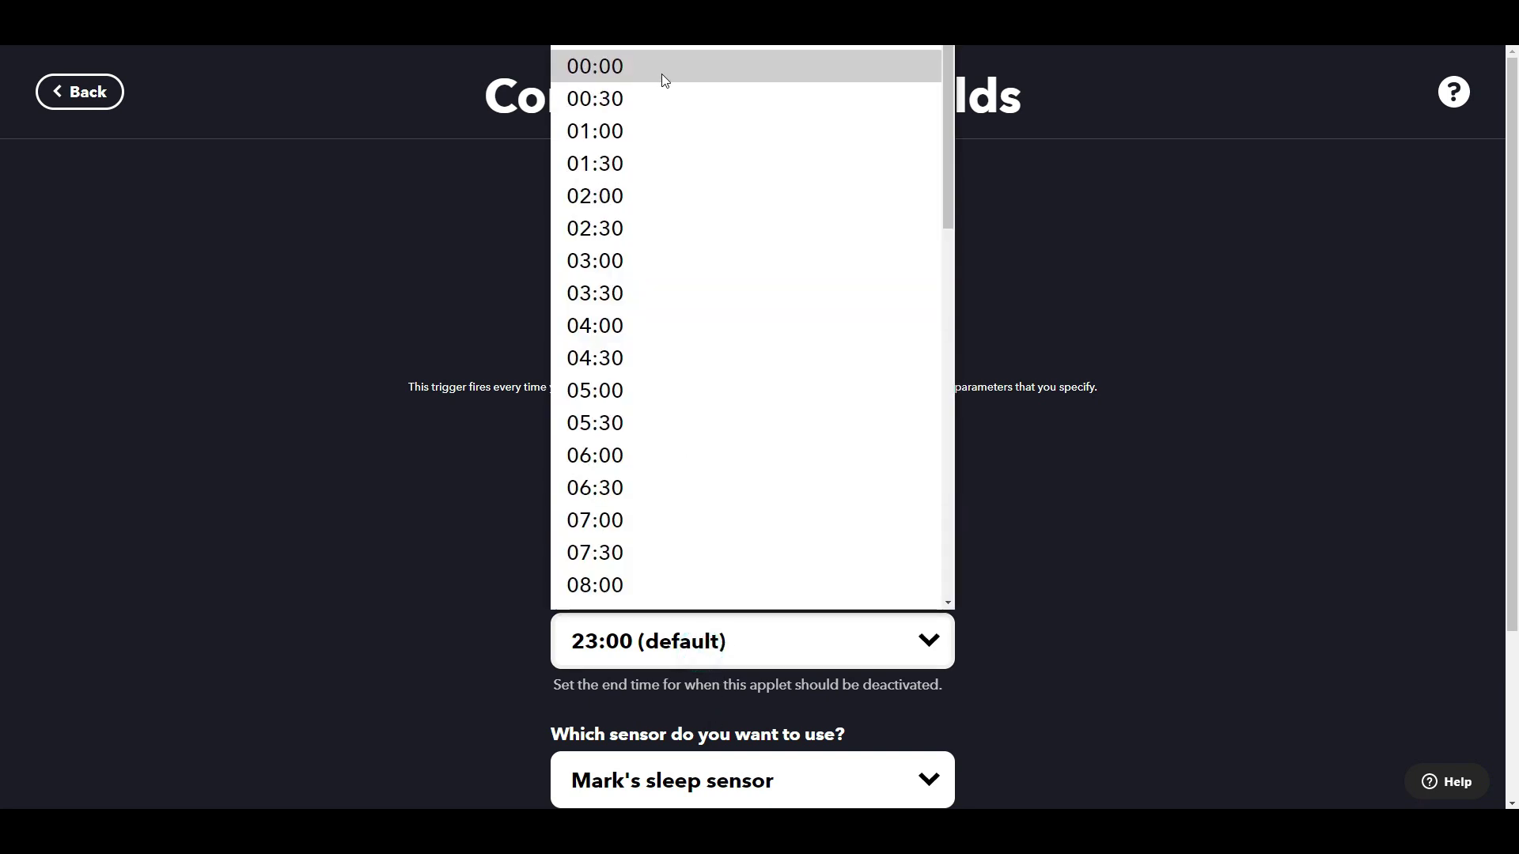
pyautogui.click(647, 47)
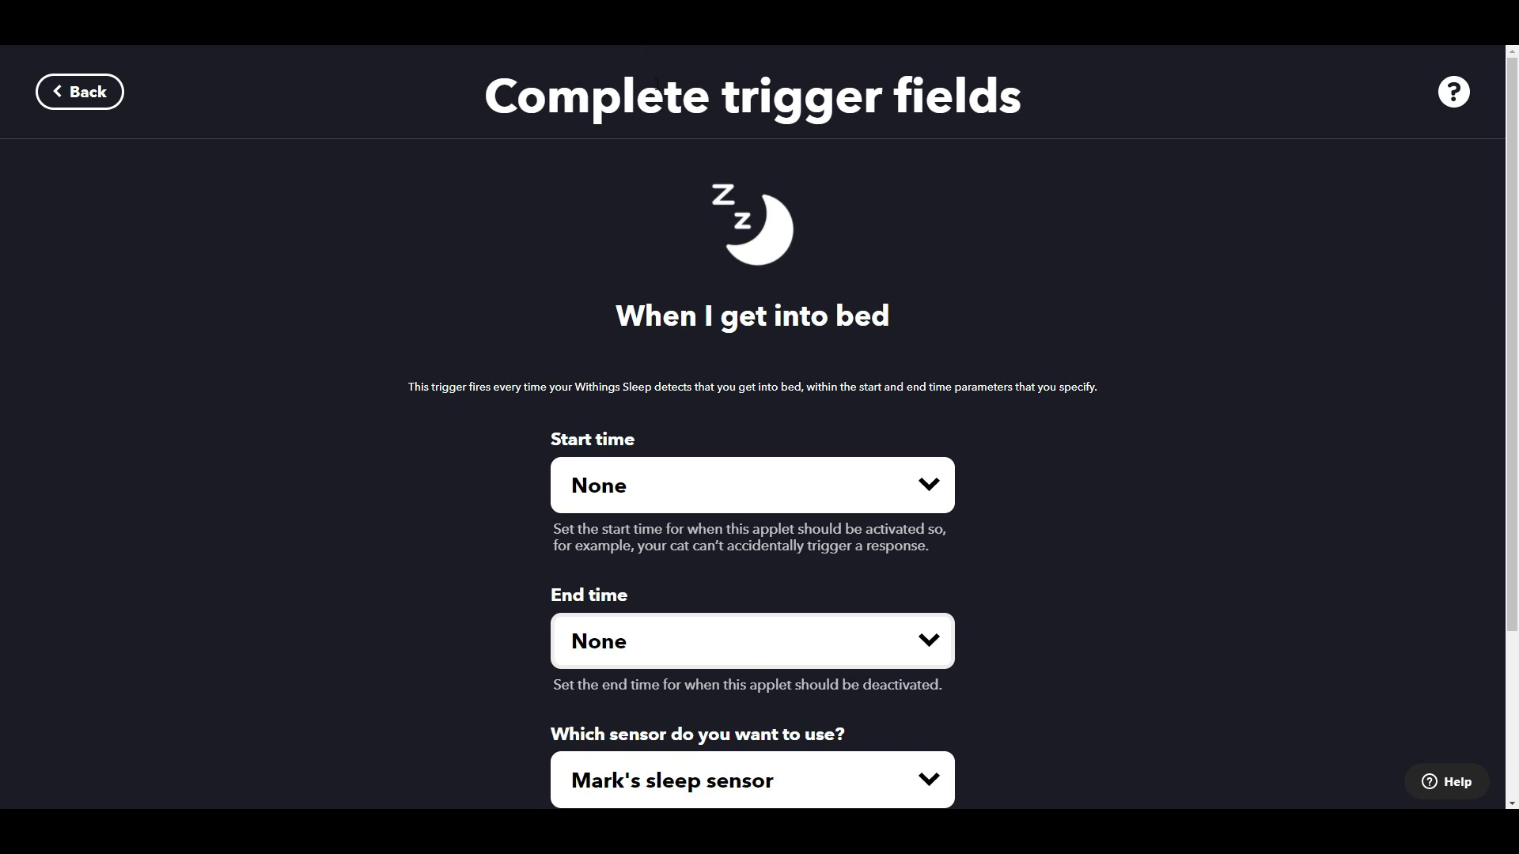
pyautogui.scroll(-3, 441, 528)
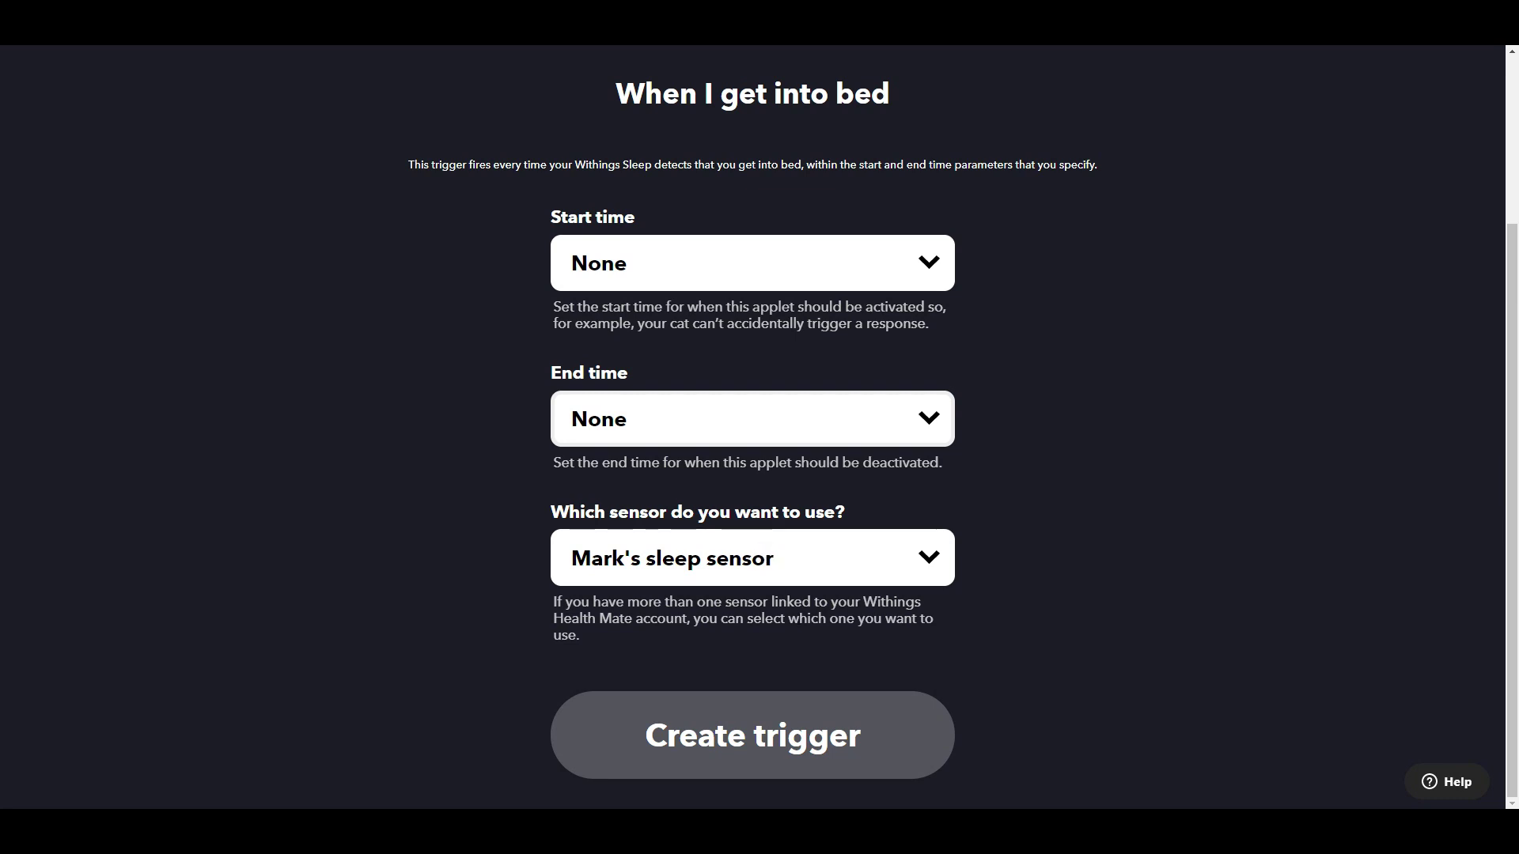
pyautogui.click(789, 737)
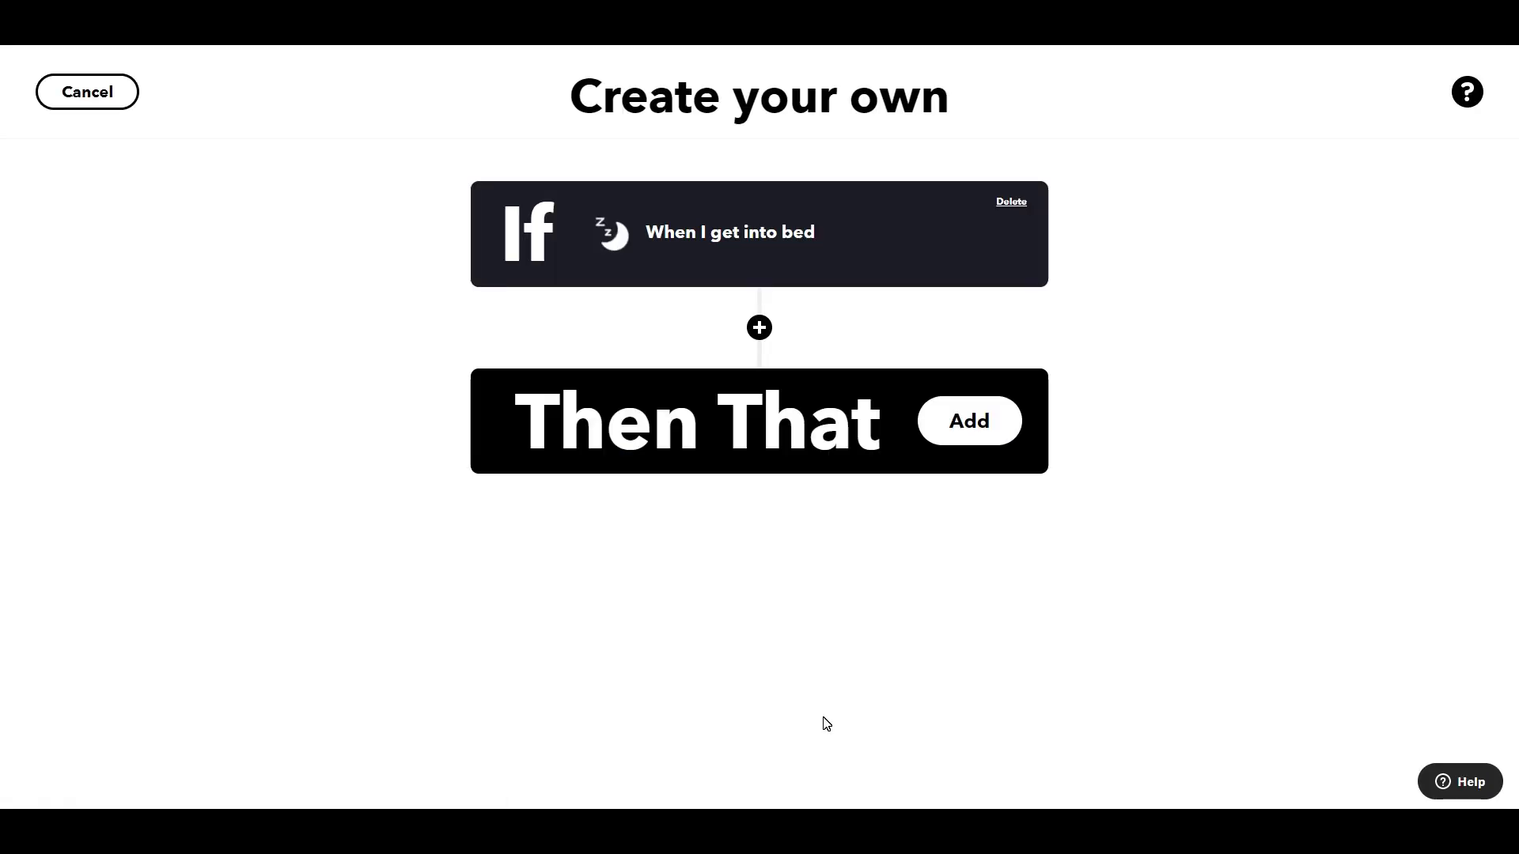
# Start a query after the trigger and choose the Weather Underground service
pyautogui.click(760, 328)
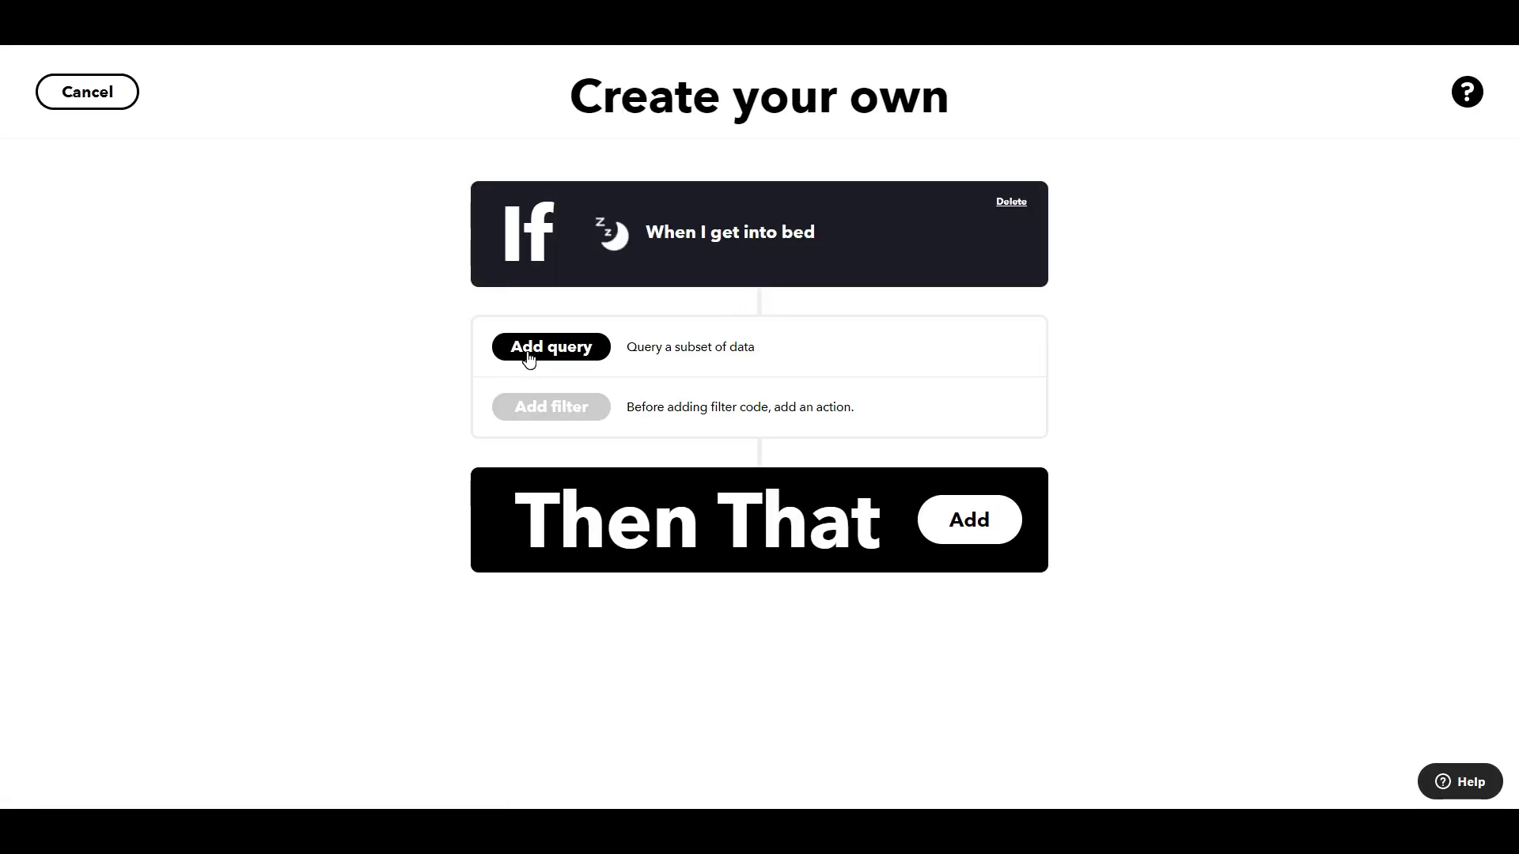
pyautogui.click(528, 348)
pyautogui.click(561, 200)
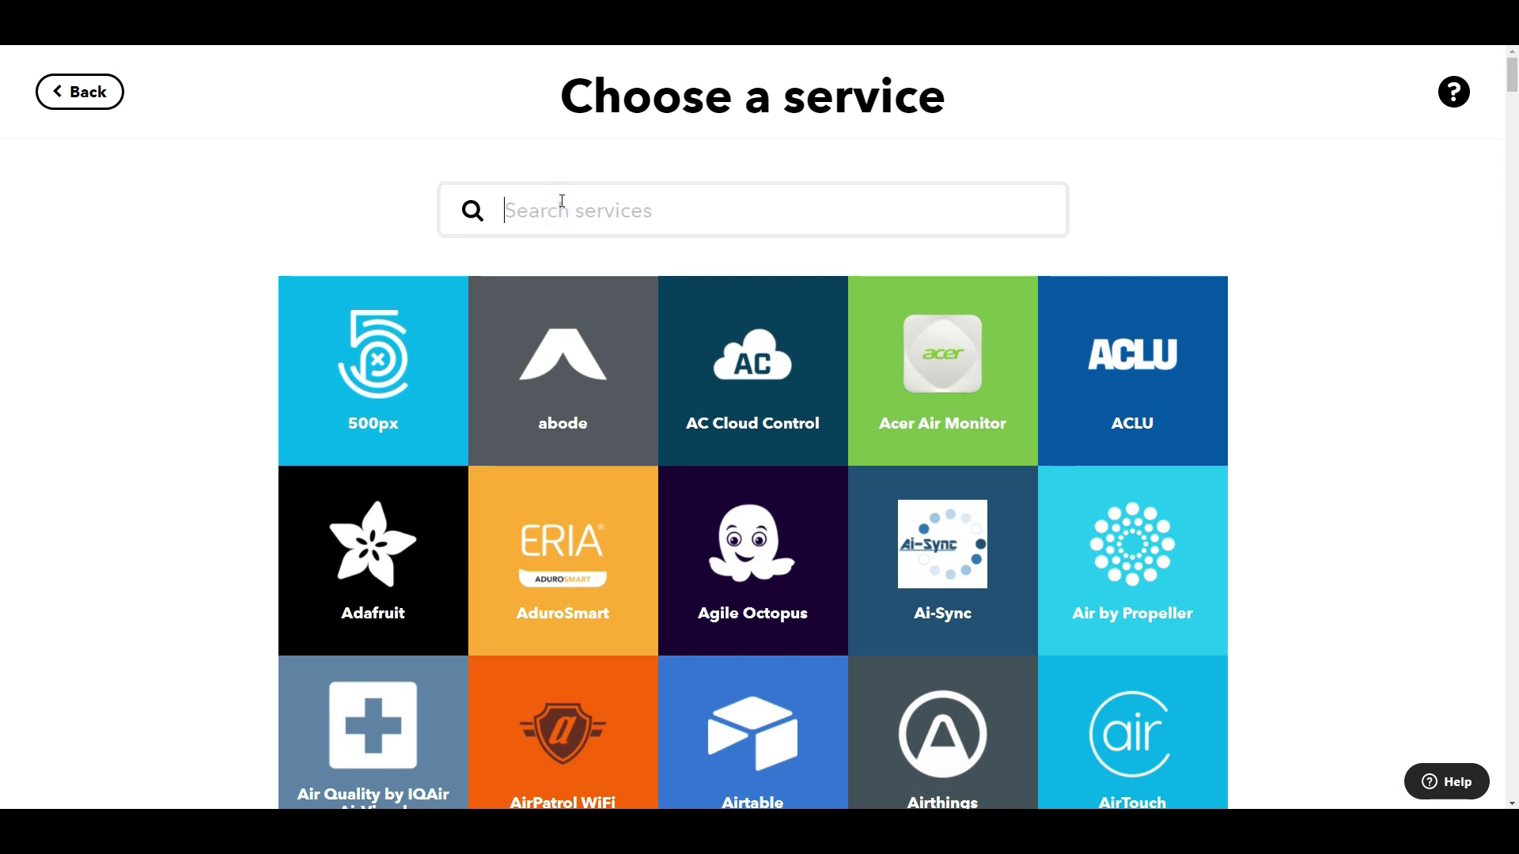
pyautogui.write('wun')
pyautogui.press('BackSpace')
pyautogui.press('BackSpace')
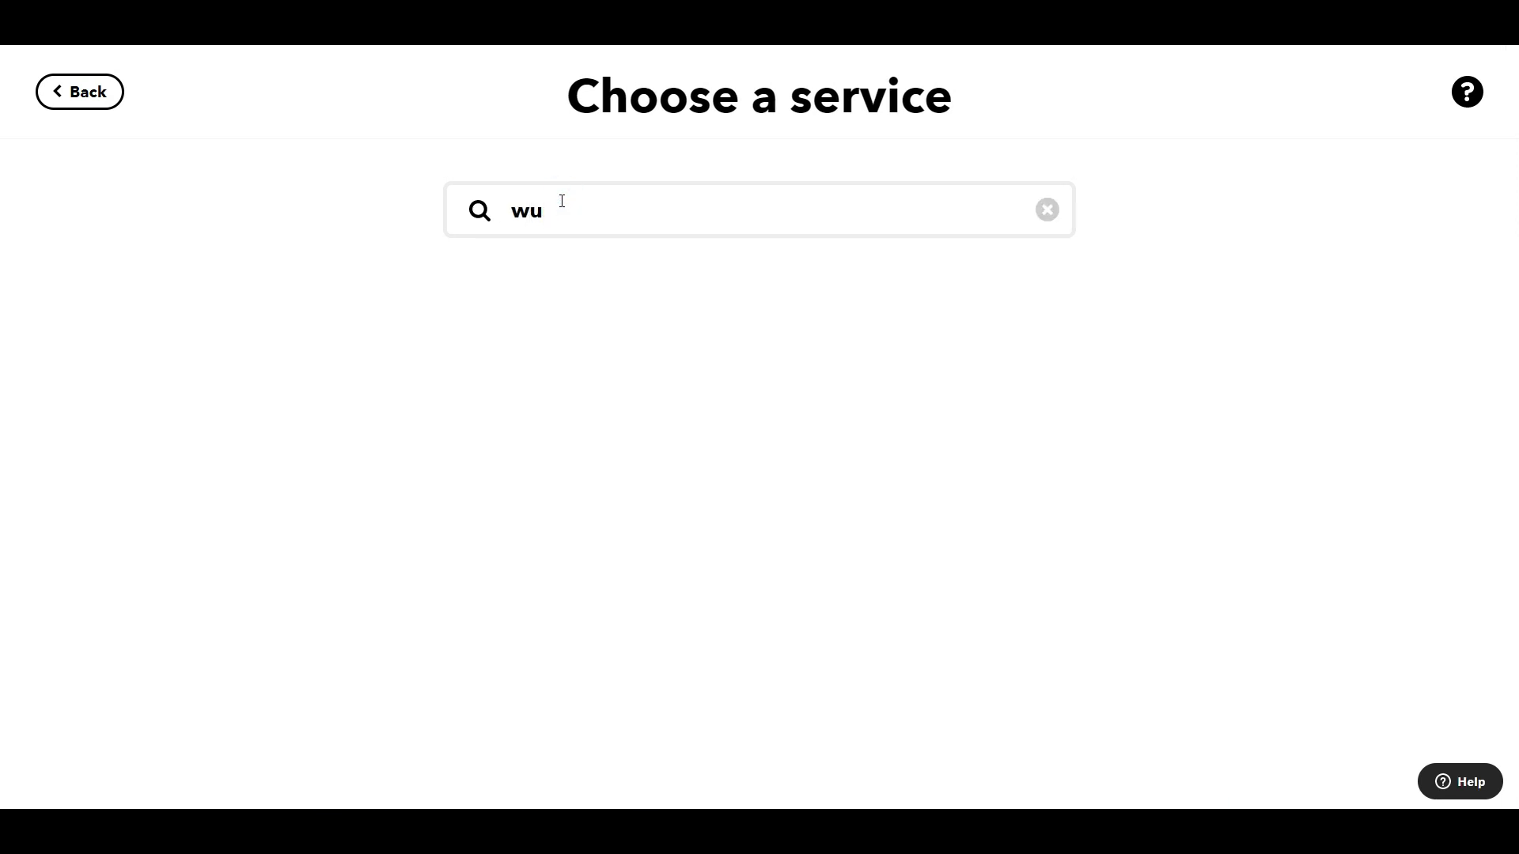
pyautogui.write('ea')
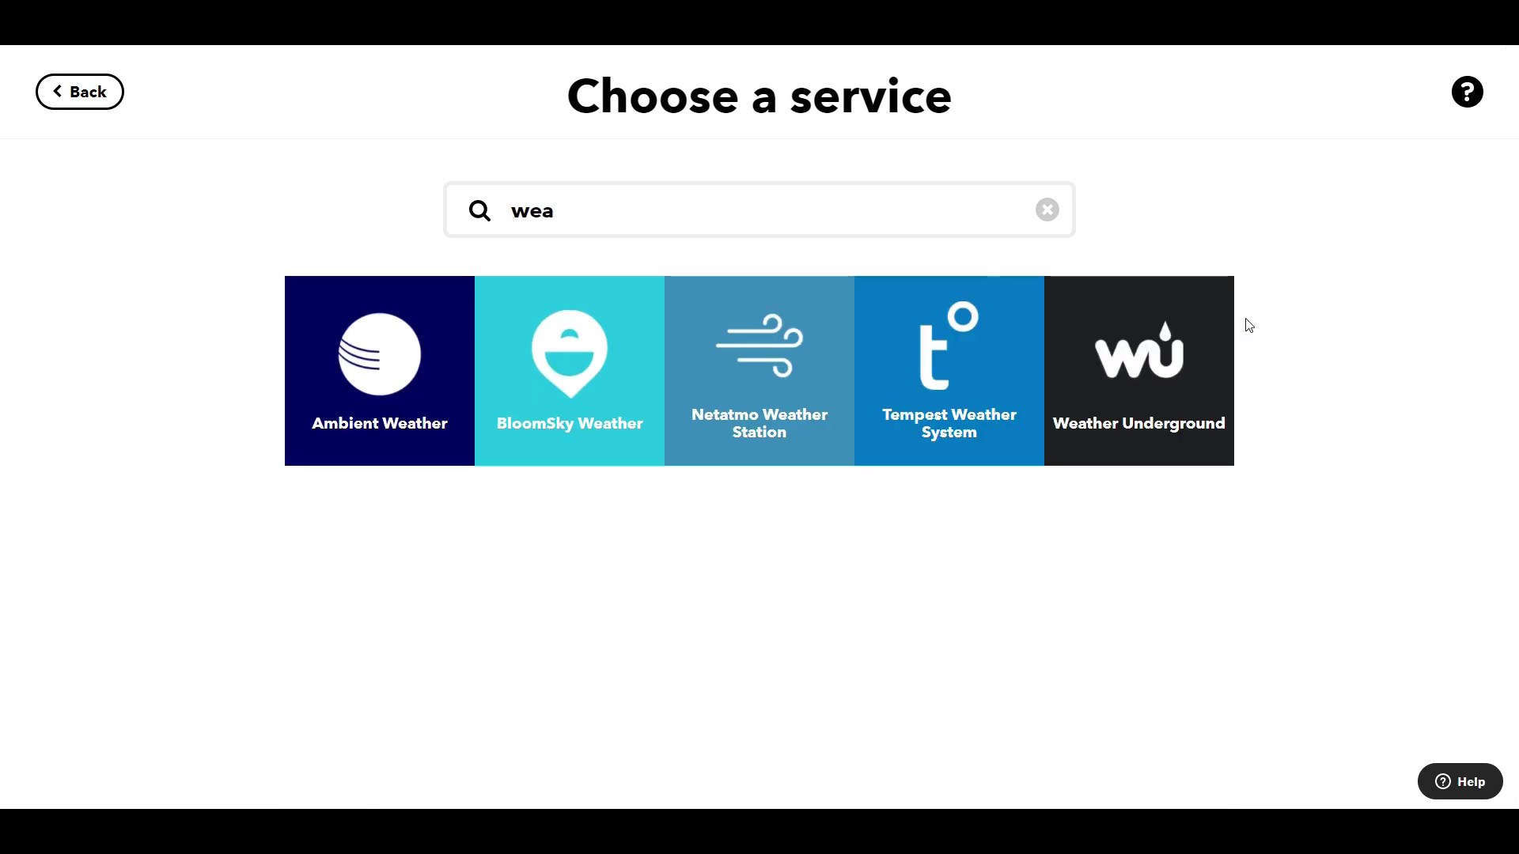
pyautogui.click(1191, 362)
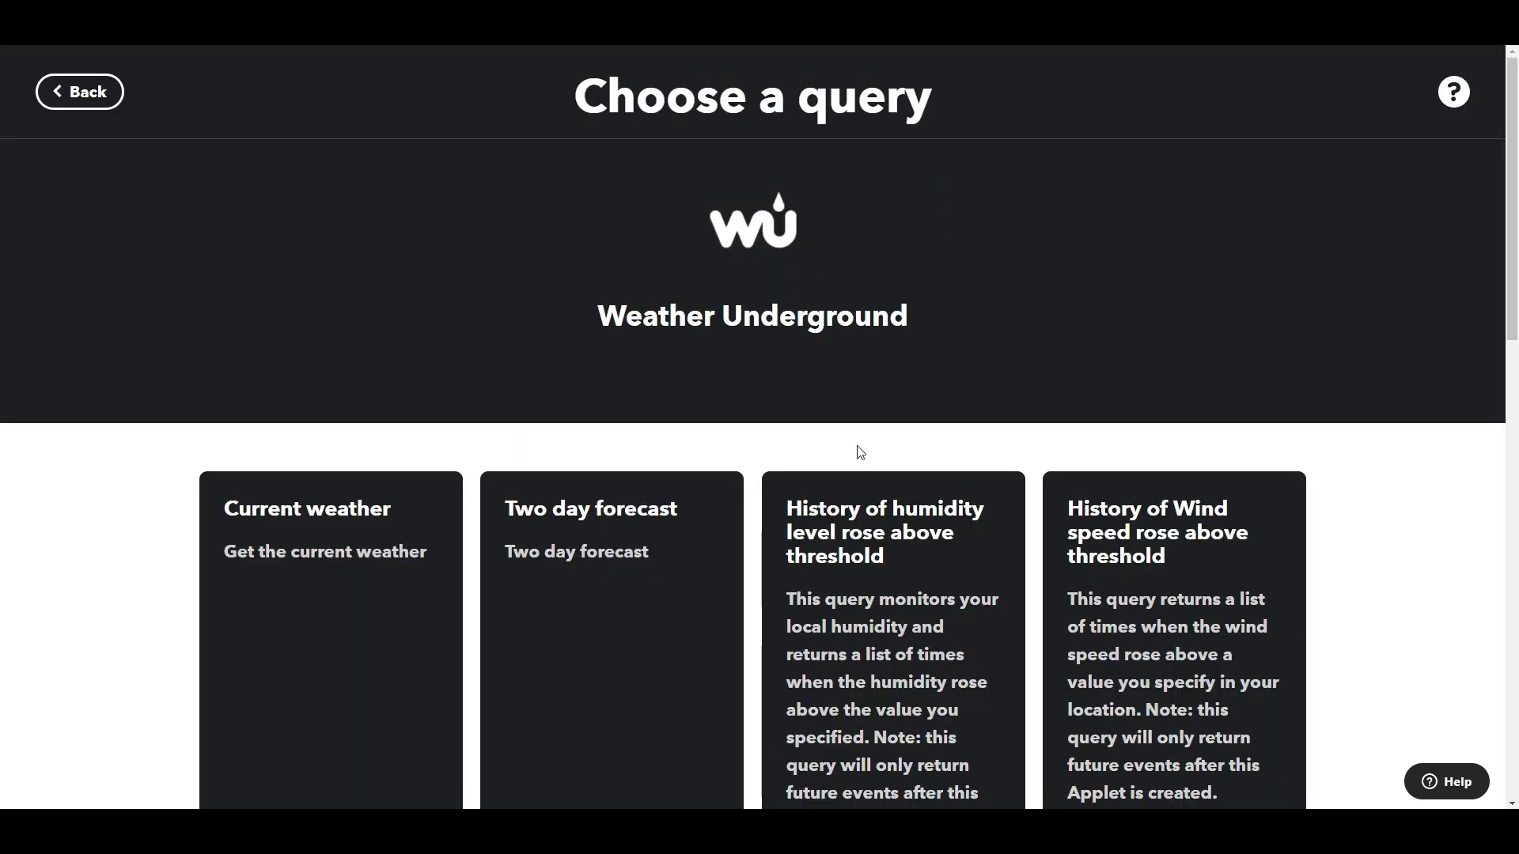
# Create a Current weather query for the location 'Reading, uK'
pyautogui.click(314, 587)
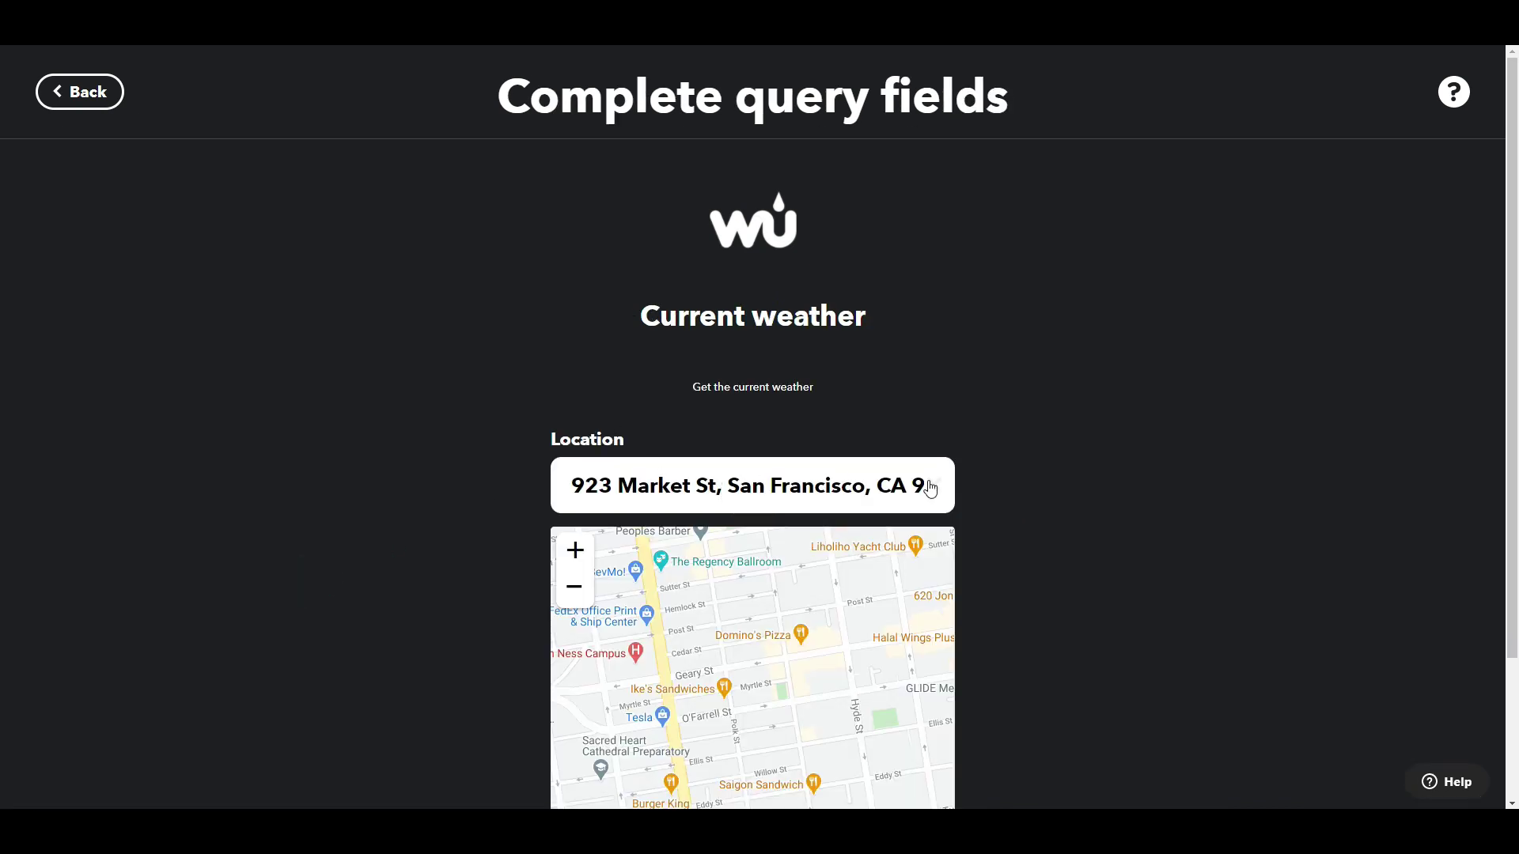
pyautogui.write('Reading, uK')
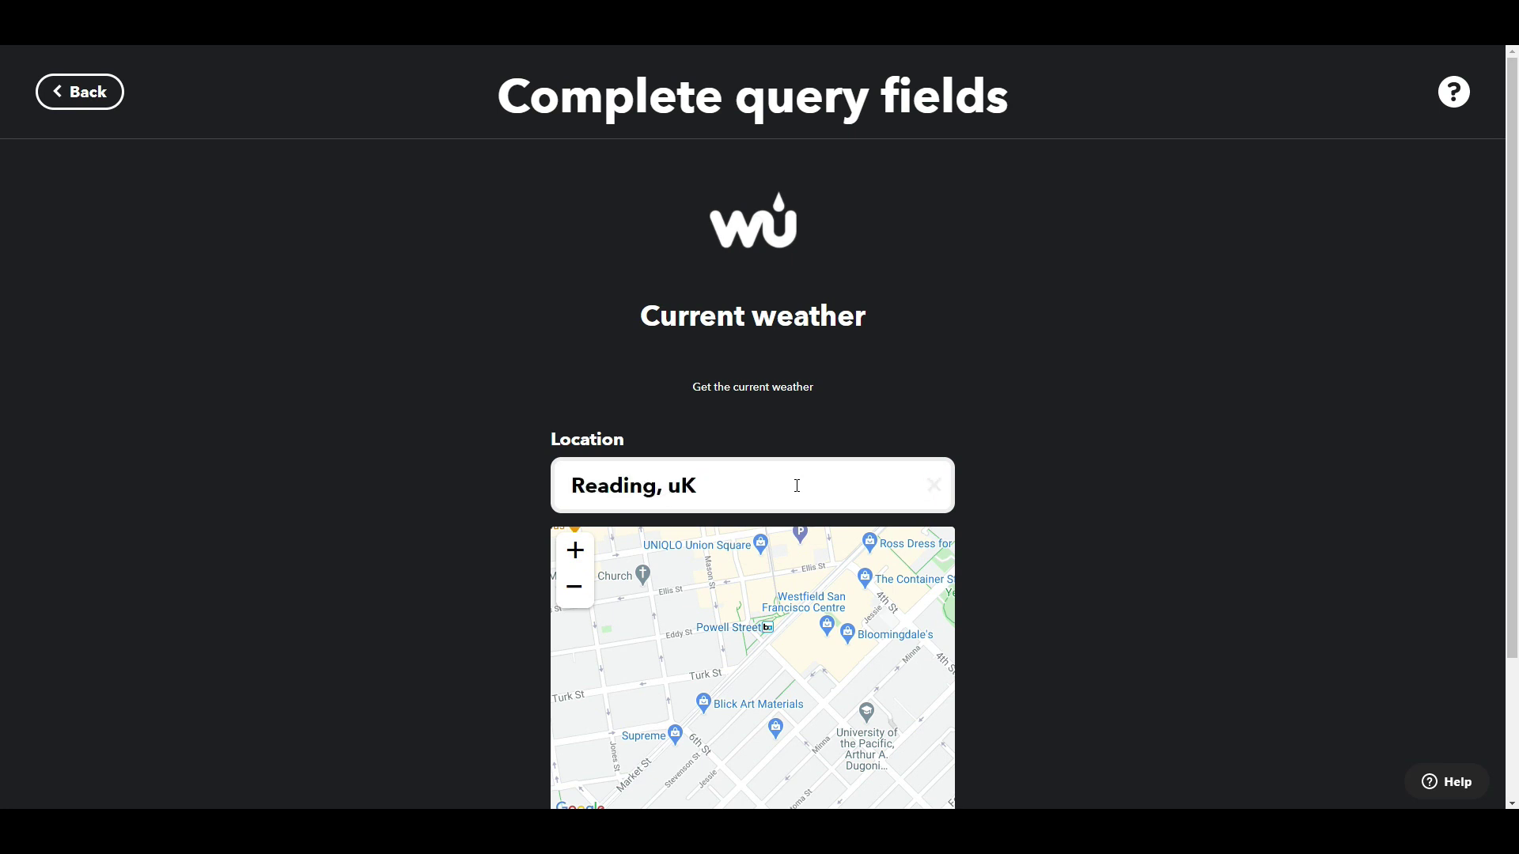
pyautogui.click(1166, 553)
pyautogui.scroll(-2, 1165, 553)
pyautogui.click(741, 700)
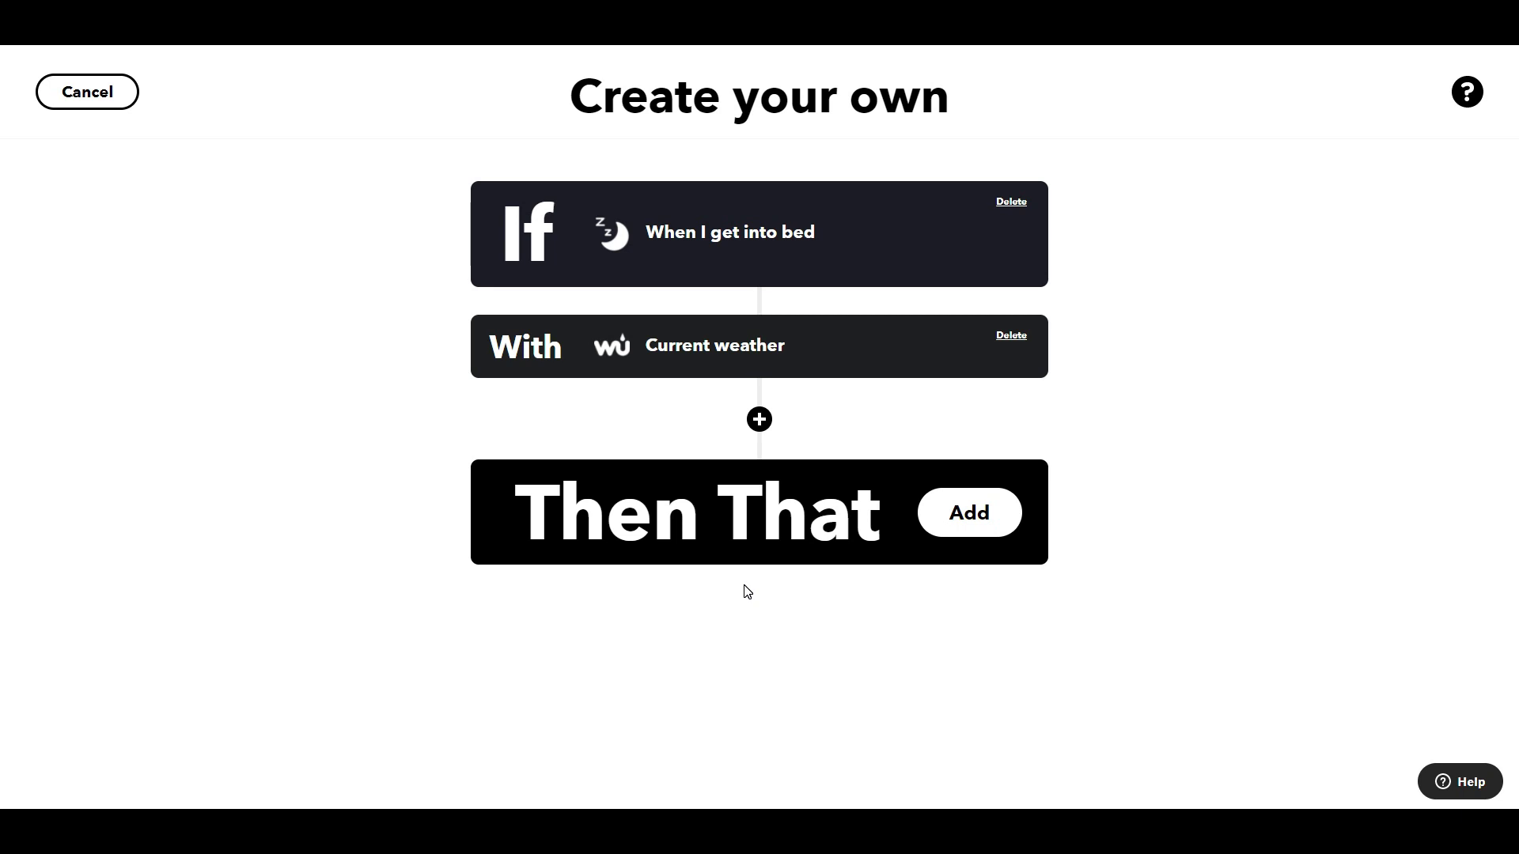
# Add a TaHoma 'Launch a TaHoma scenario' action set to Close Loft Blinds
pyautogui.click(953, 530)
pyautogui.click(744, 220)
pyautogui.write('tah')
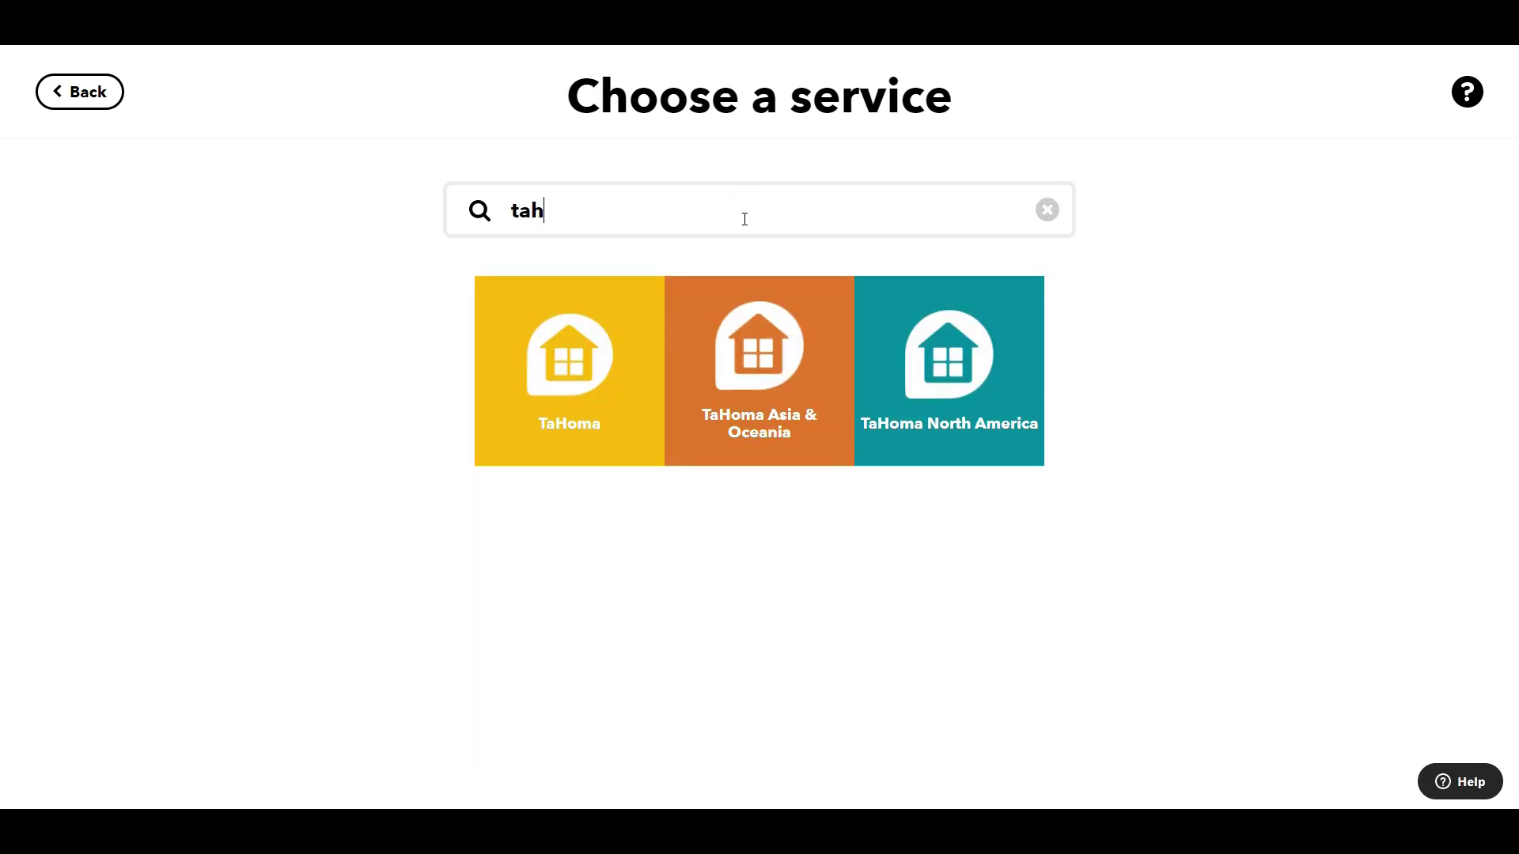
pyautogui.click(558, 392)
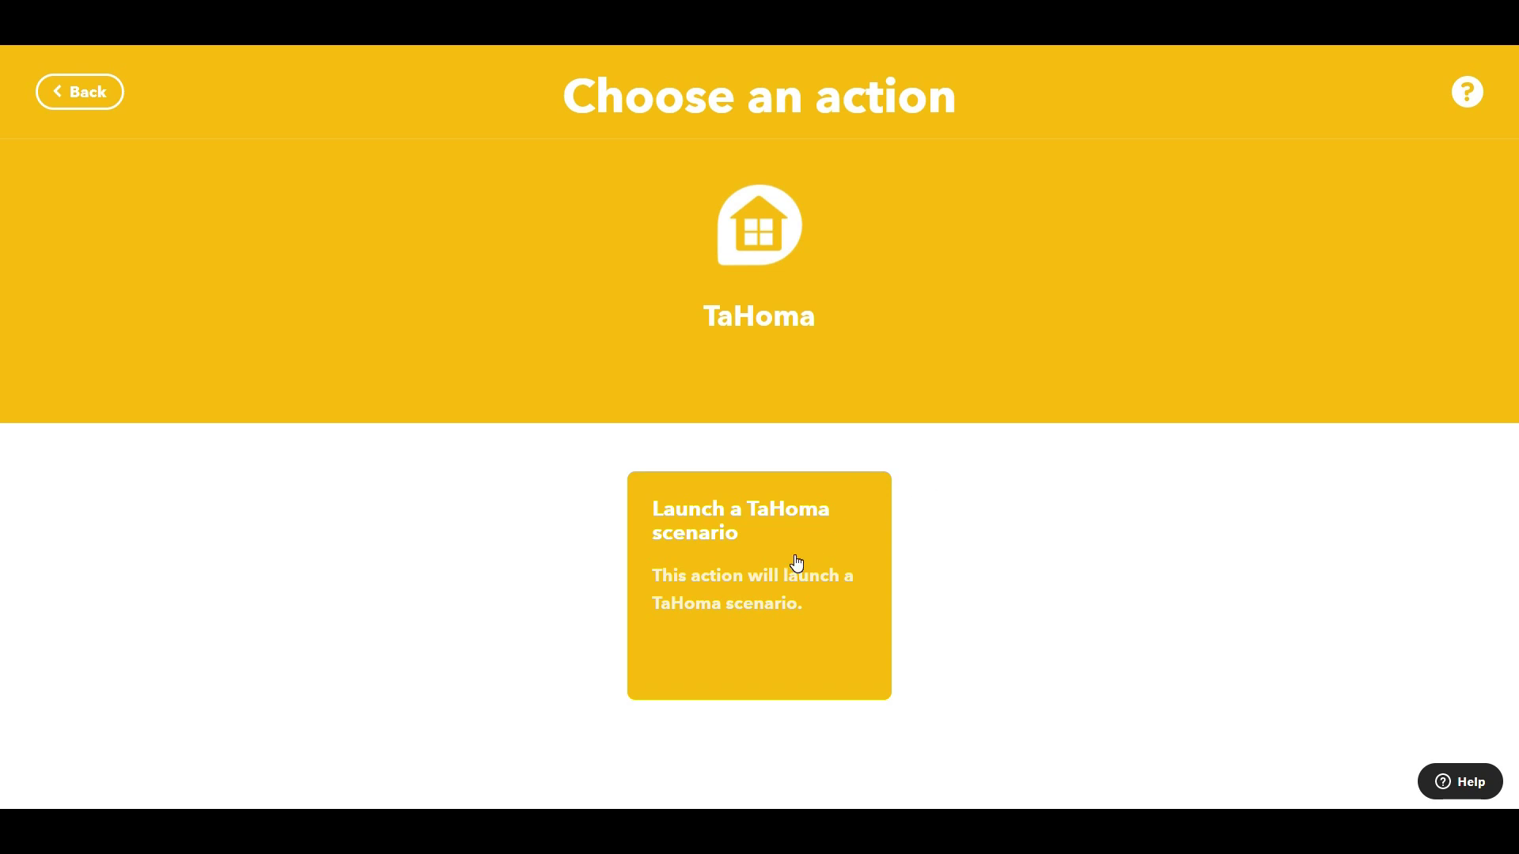
pyautogui.click(795, 560)
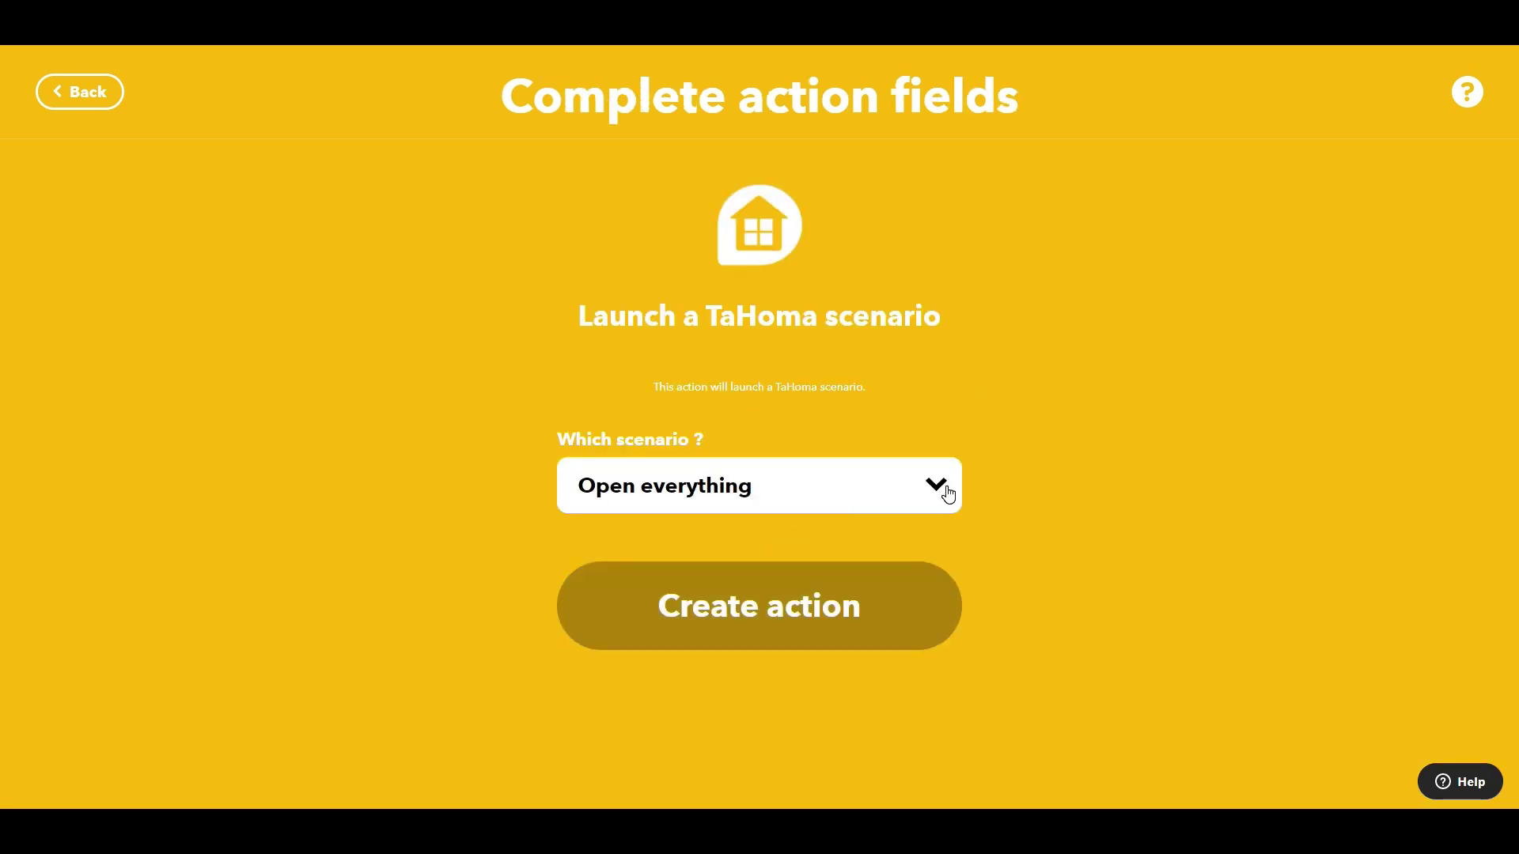
pyautogui.click(948, 494)
pyautogui.moveTo(967, 303); pyautogui.dragTo(985, 435)
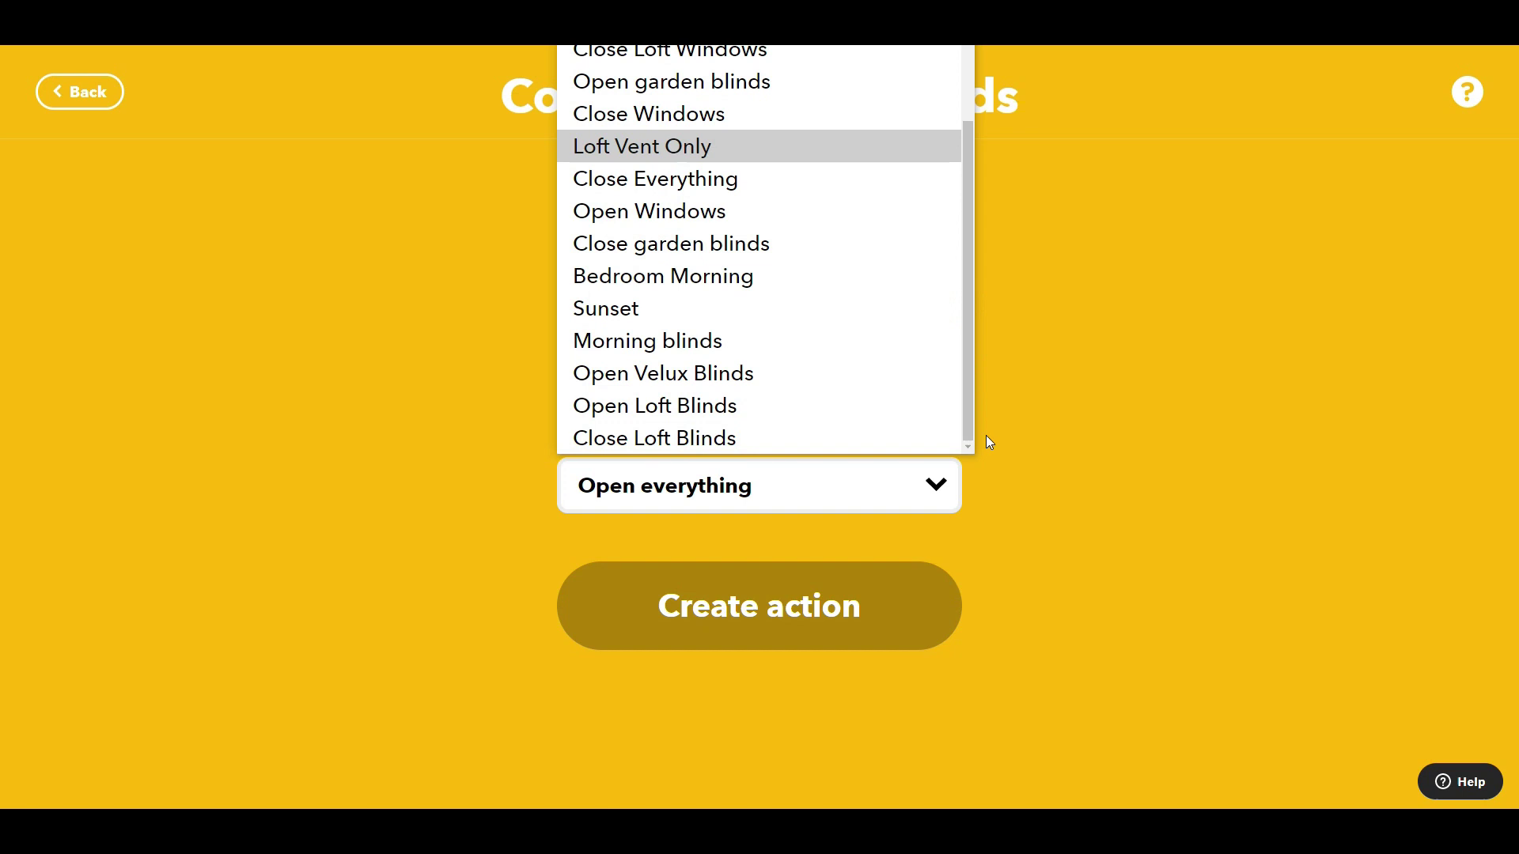
pyautogui.click(704, 440)
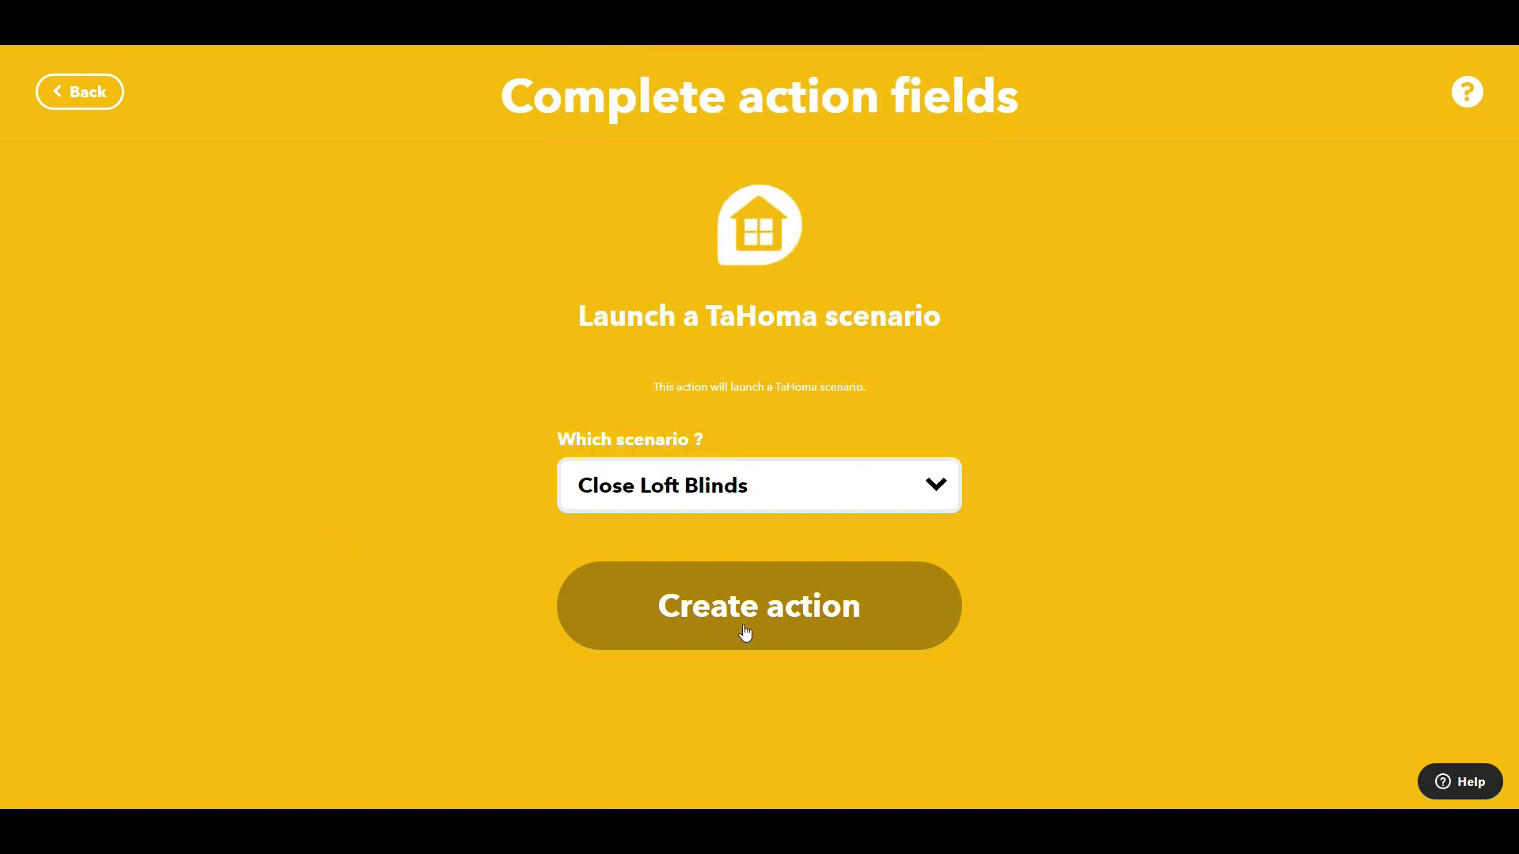
pyautogui.click(781, 622)
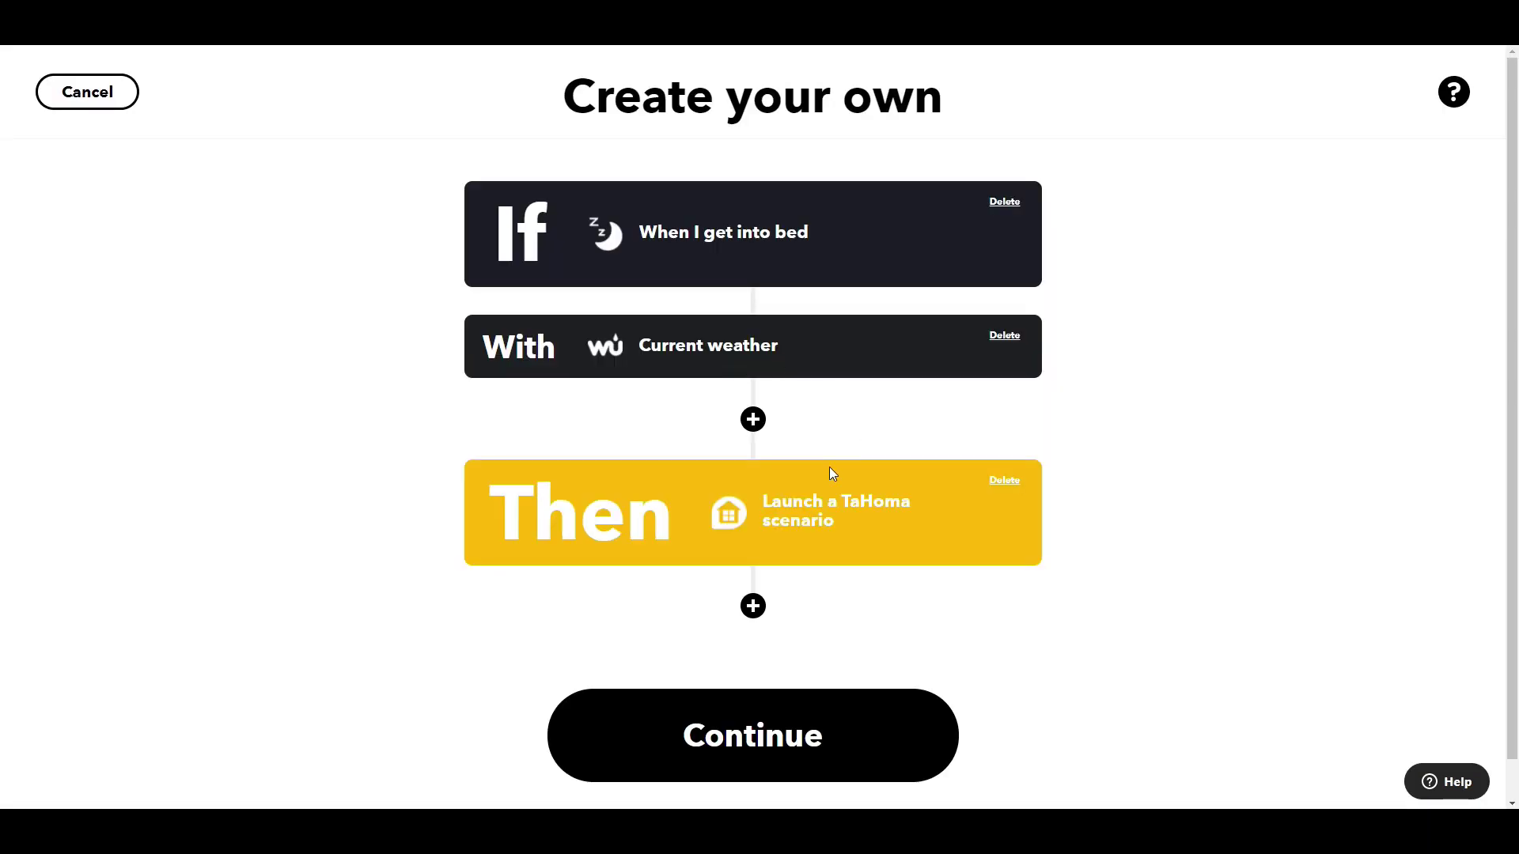
# Add a Philips Hue 'Turn off lights' action for the Bedroom light group
pyautogui.click(753, 607)
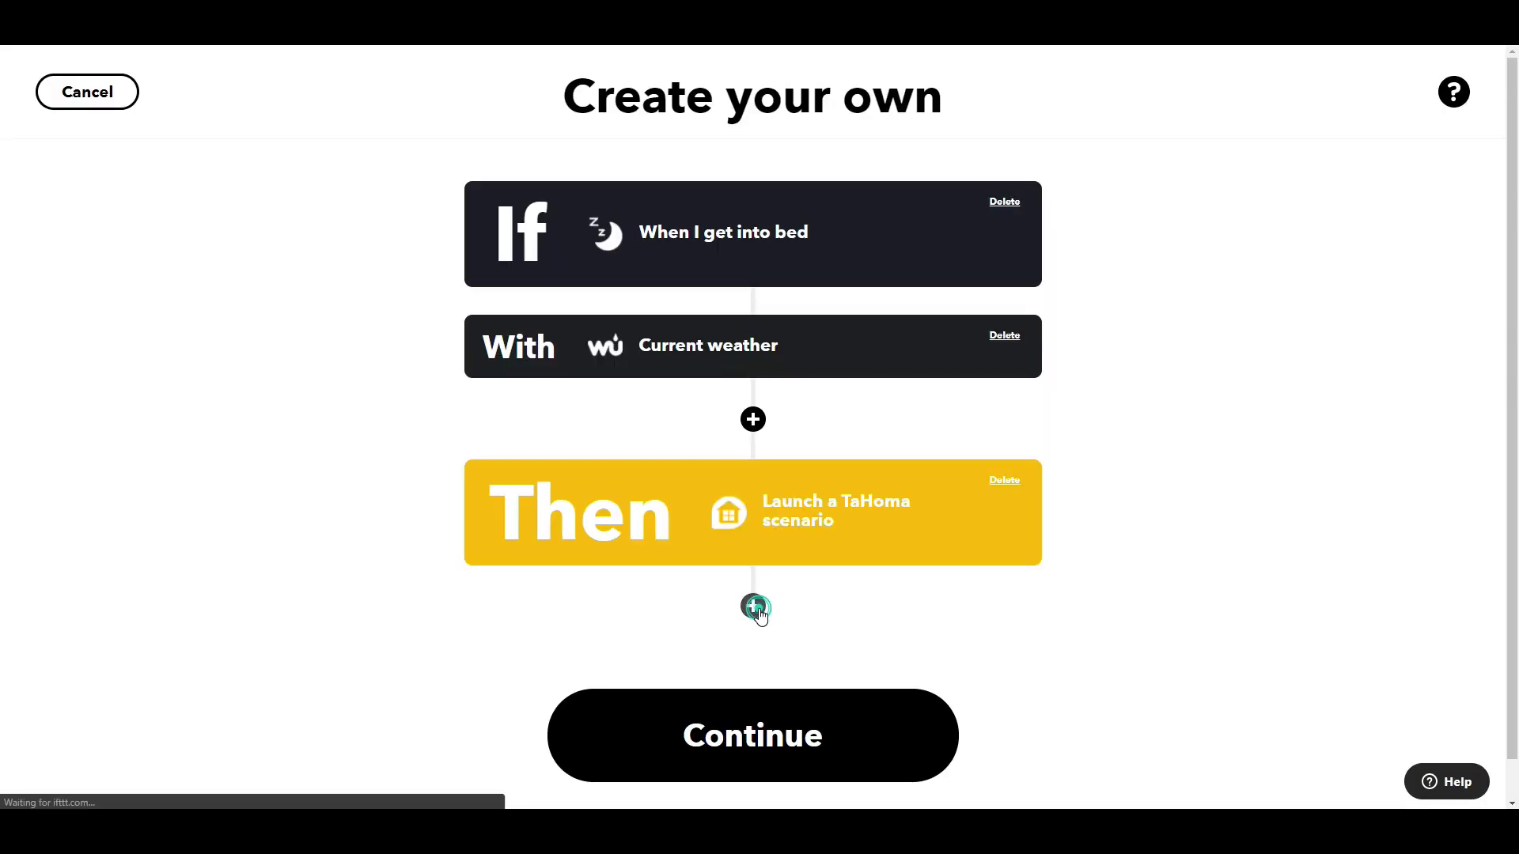
pyautogui.click(730, 208)
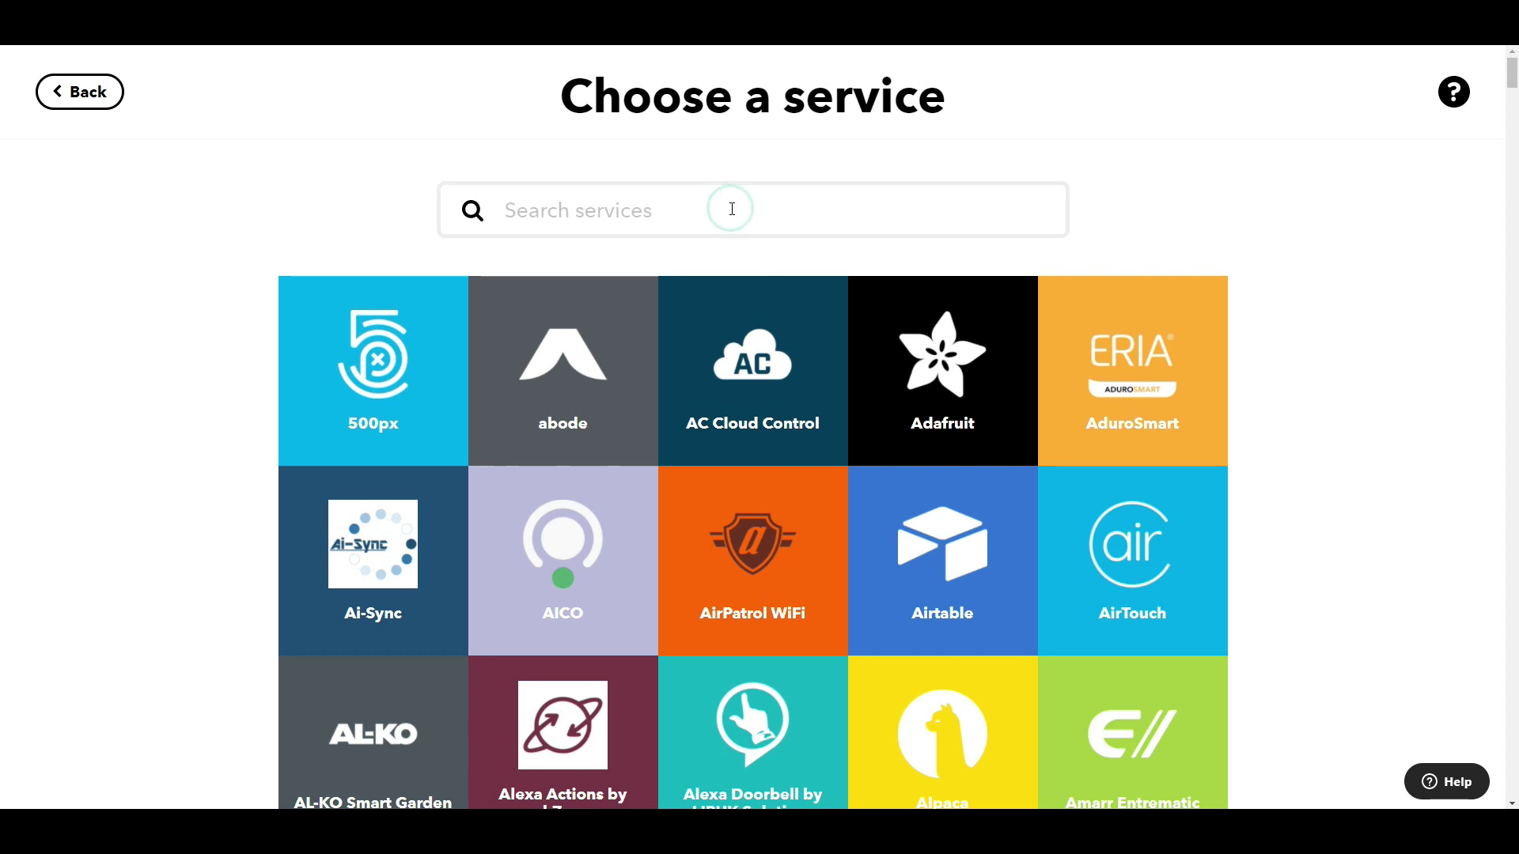
pyautogui.write('hue')
pyautogui.click(816, 384)
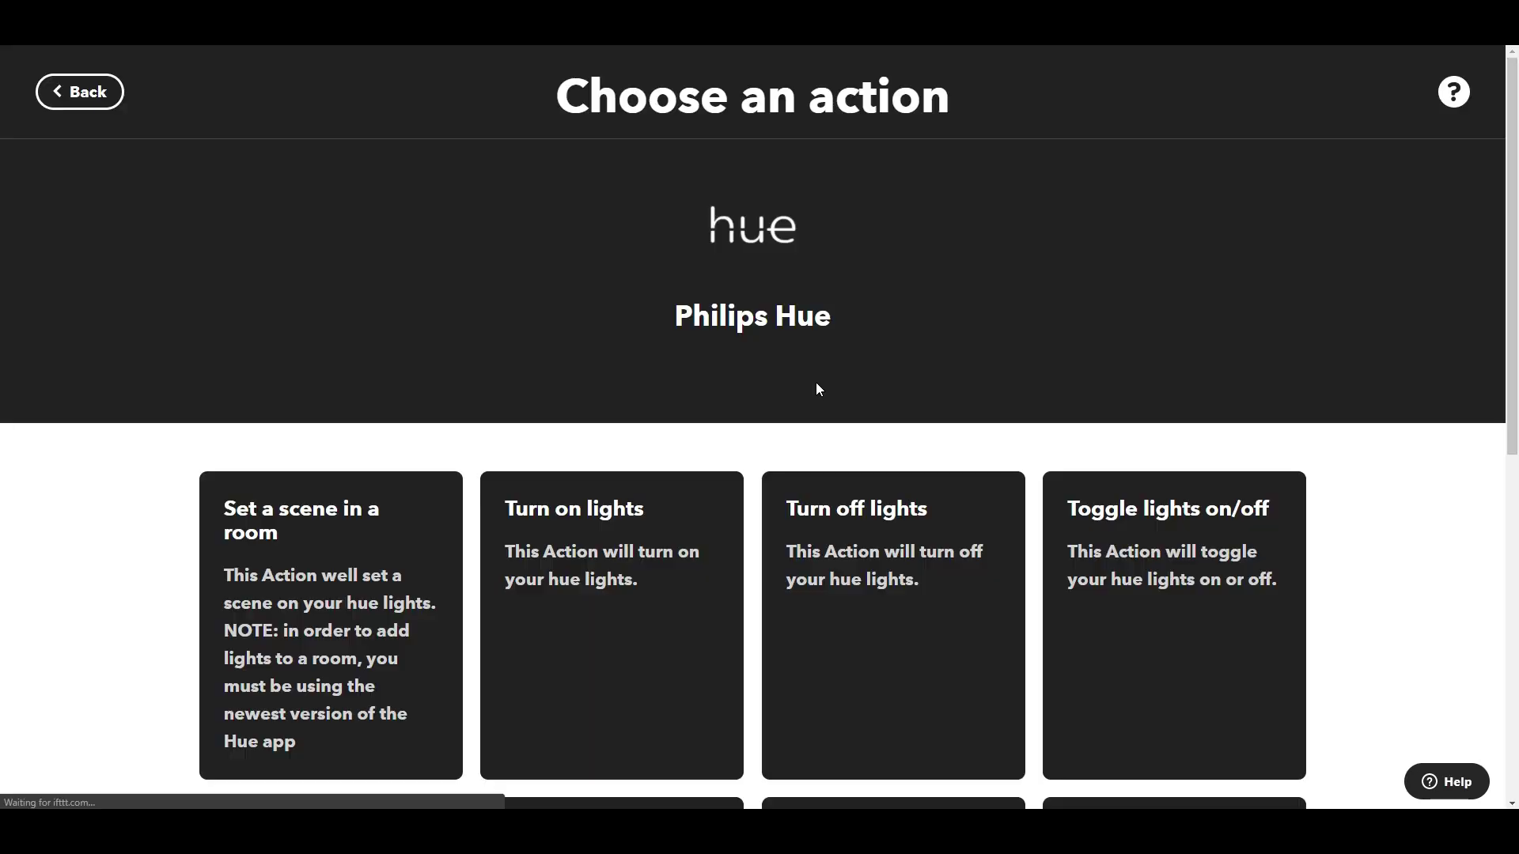
pyautogui.click(906, 578)
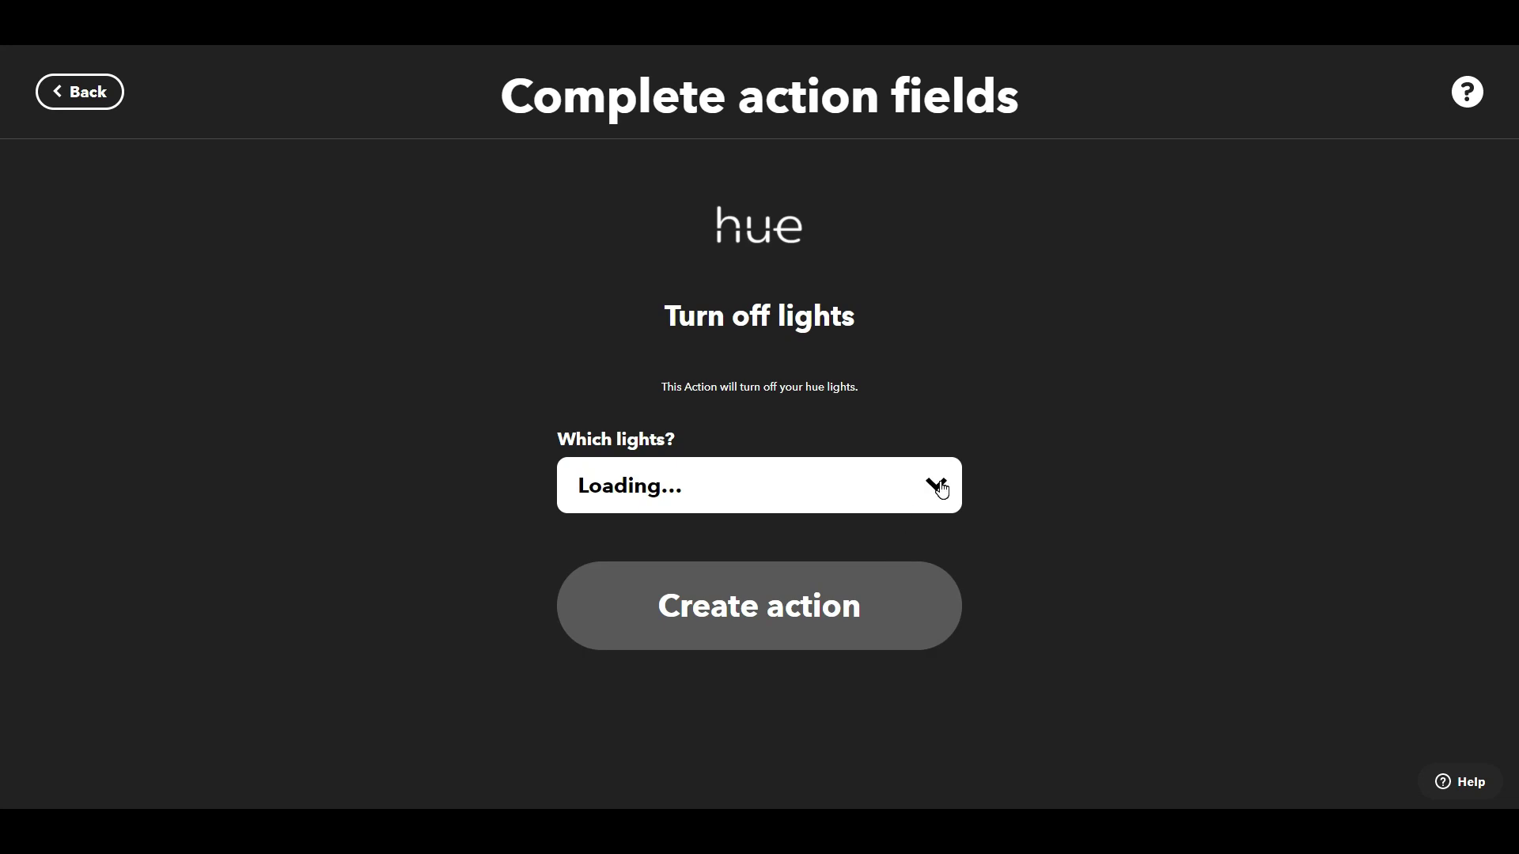
pyautogui.click(934, 486)
pyautogui.moveTo(954, 52); pyautogui.dragTo(934, 92)
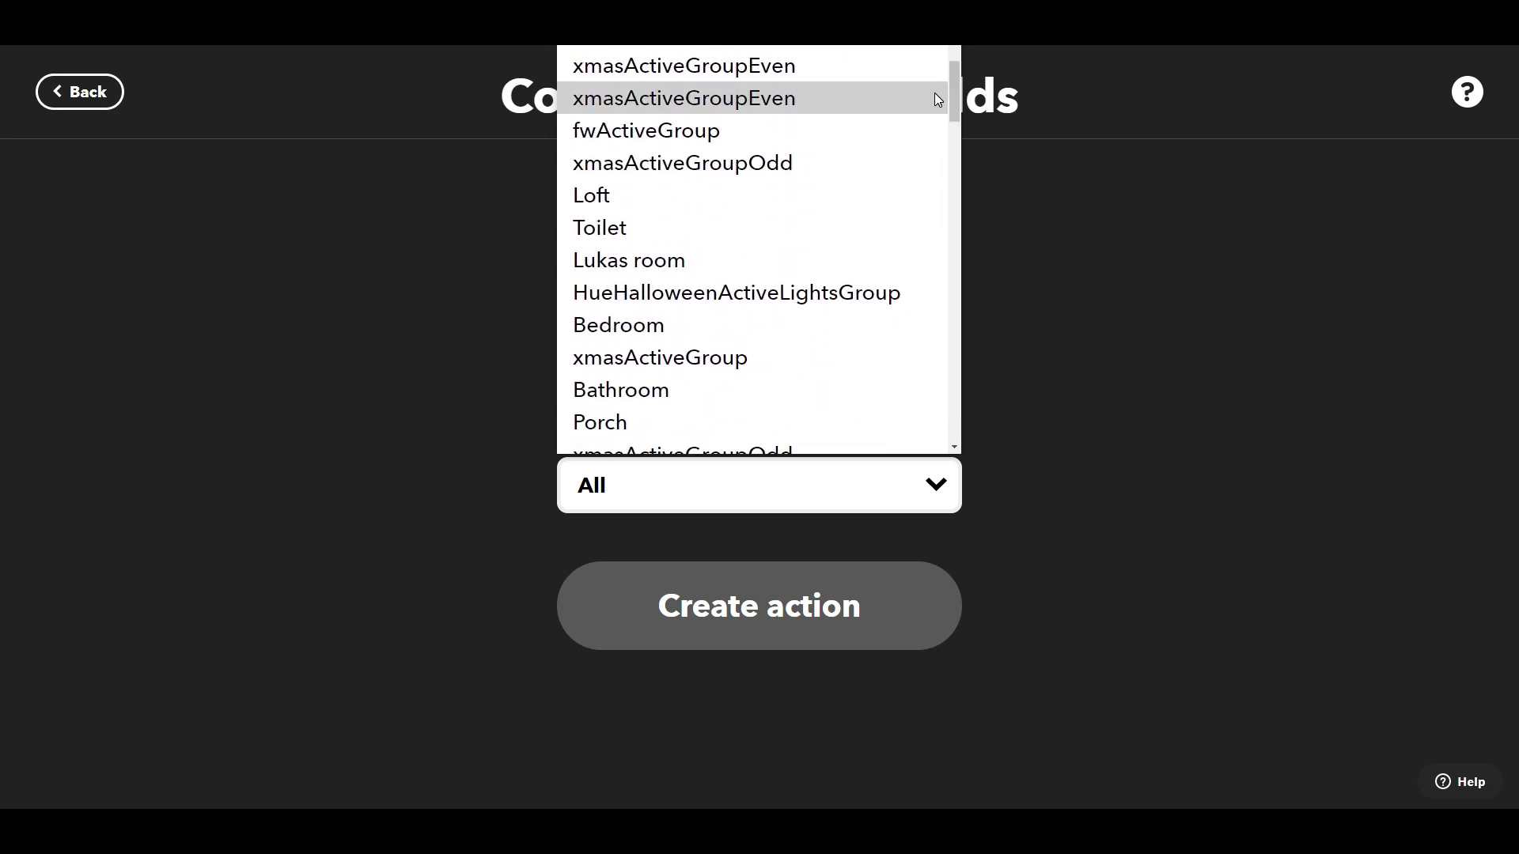
pyautogui.click(696, 323)
pyautogui.click(776, 594)
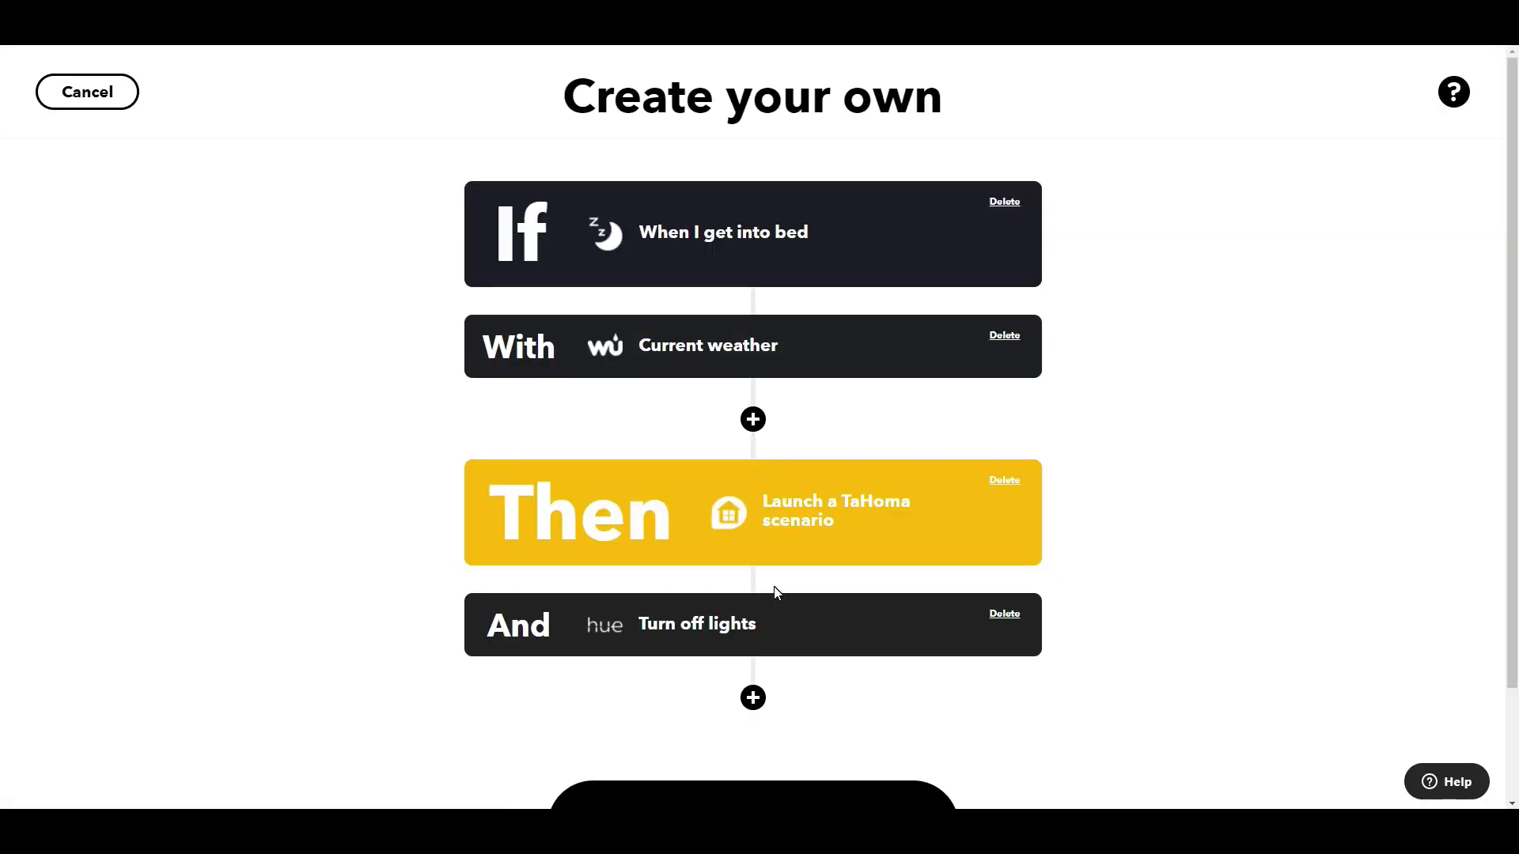
# Add Alexa Actions by mkZense's sendAlexaActionByMkzense action, with Action set to IFTTTrigger-2
pyautogui.click(753, 697)
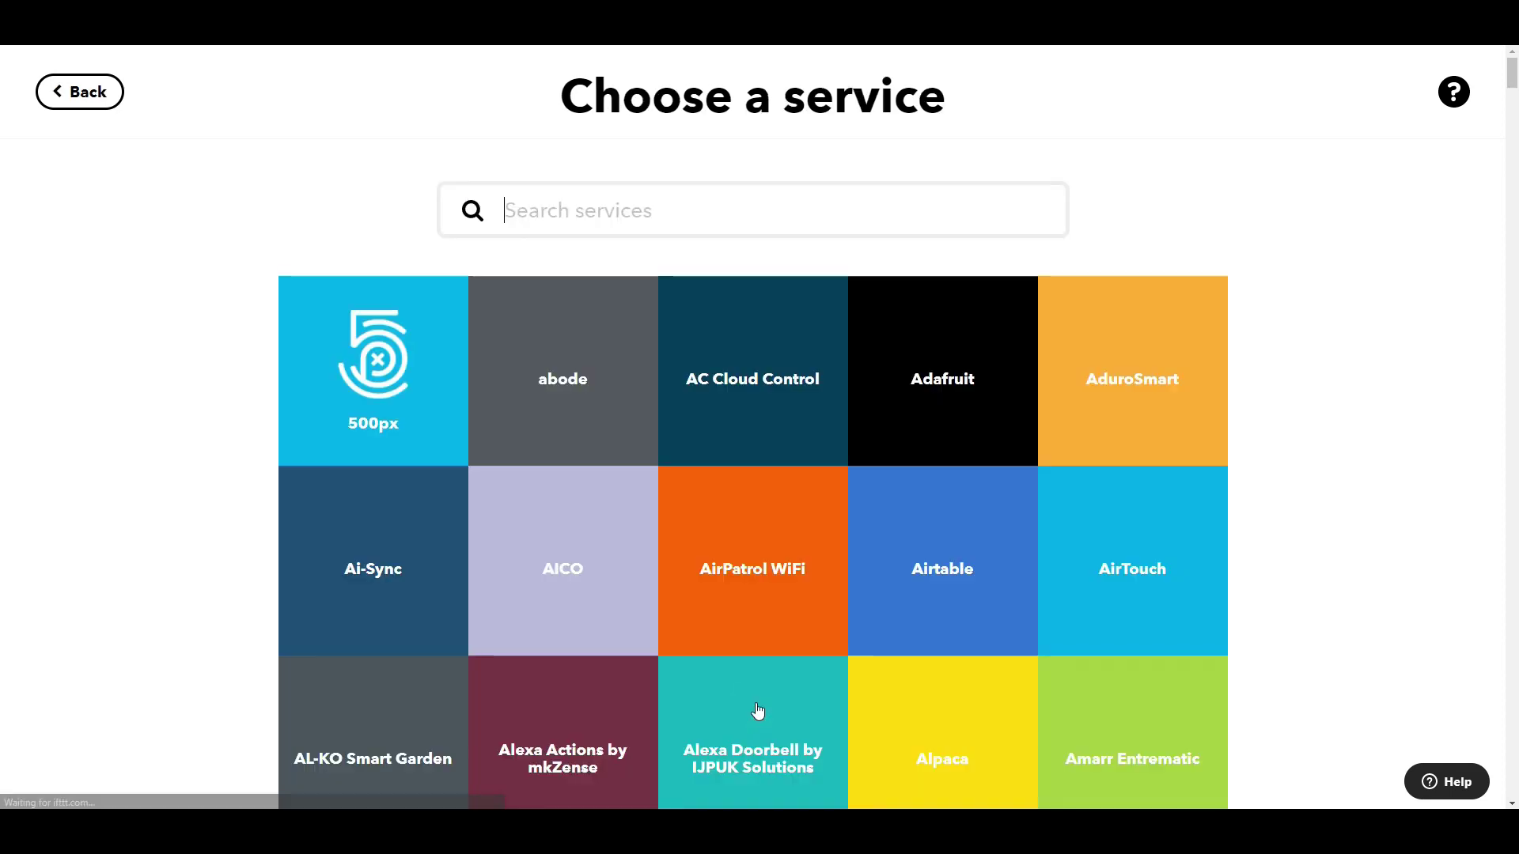
pyautogui.click(692, 215)
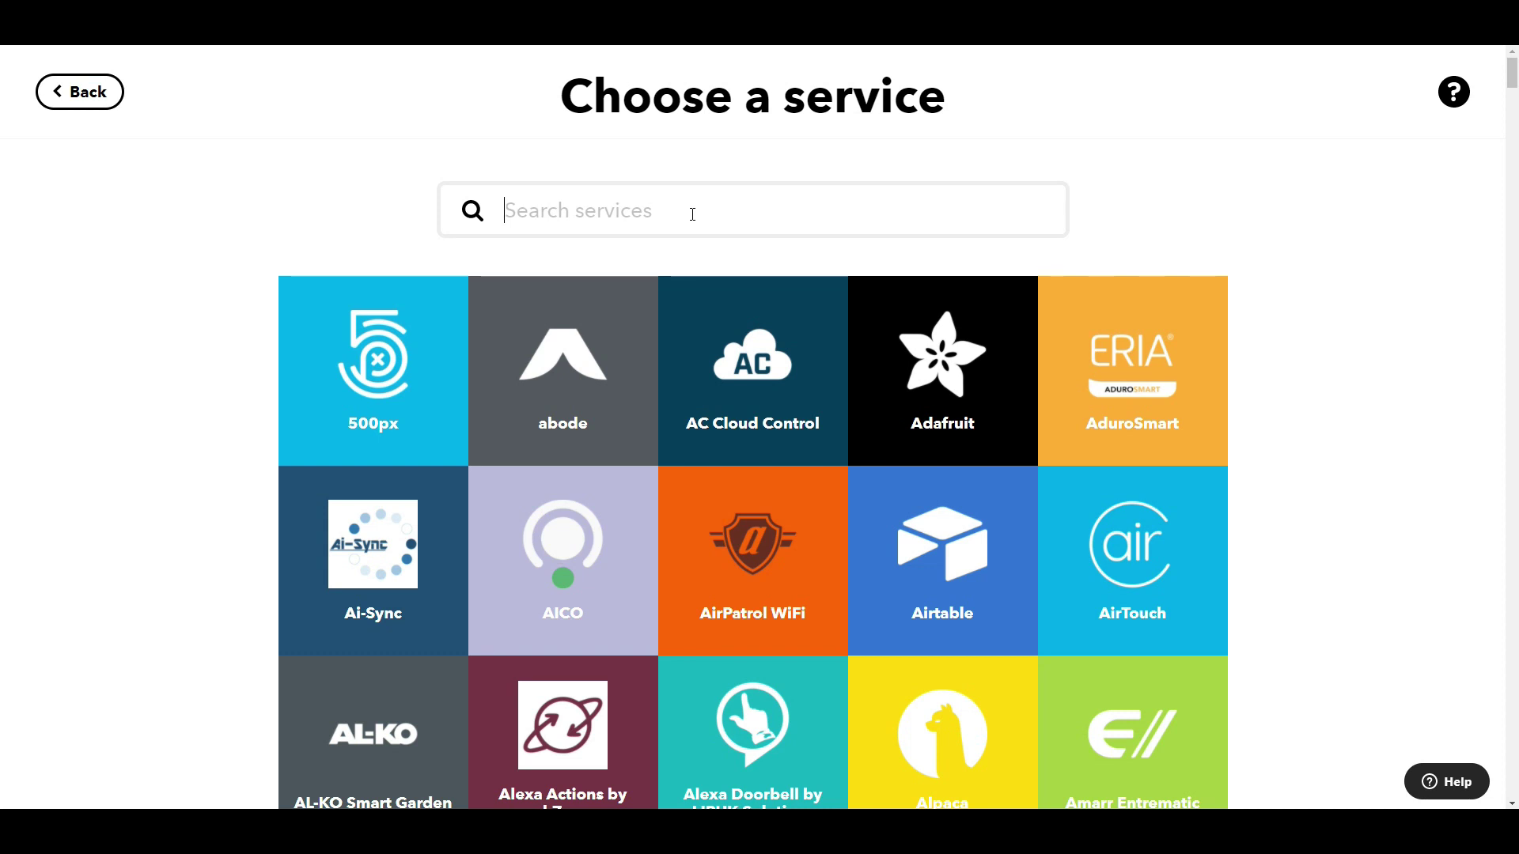
pyautogui.write('alex')
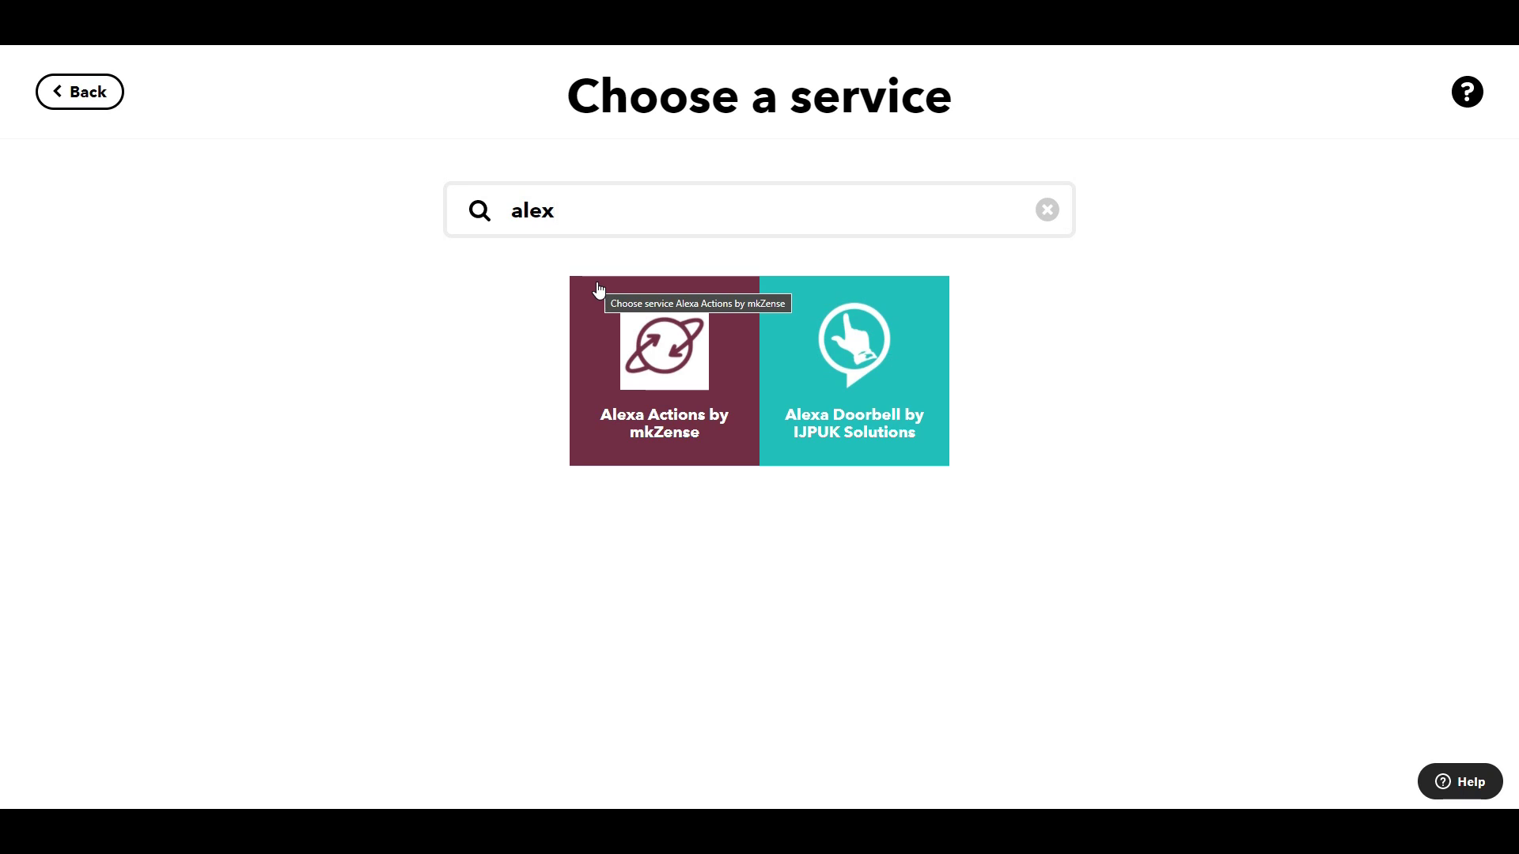
pyautogui.click(626, 354)
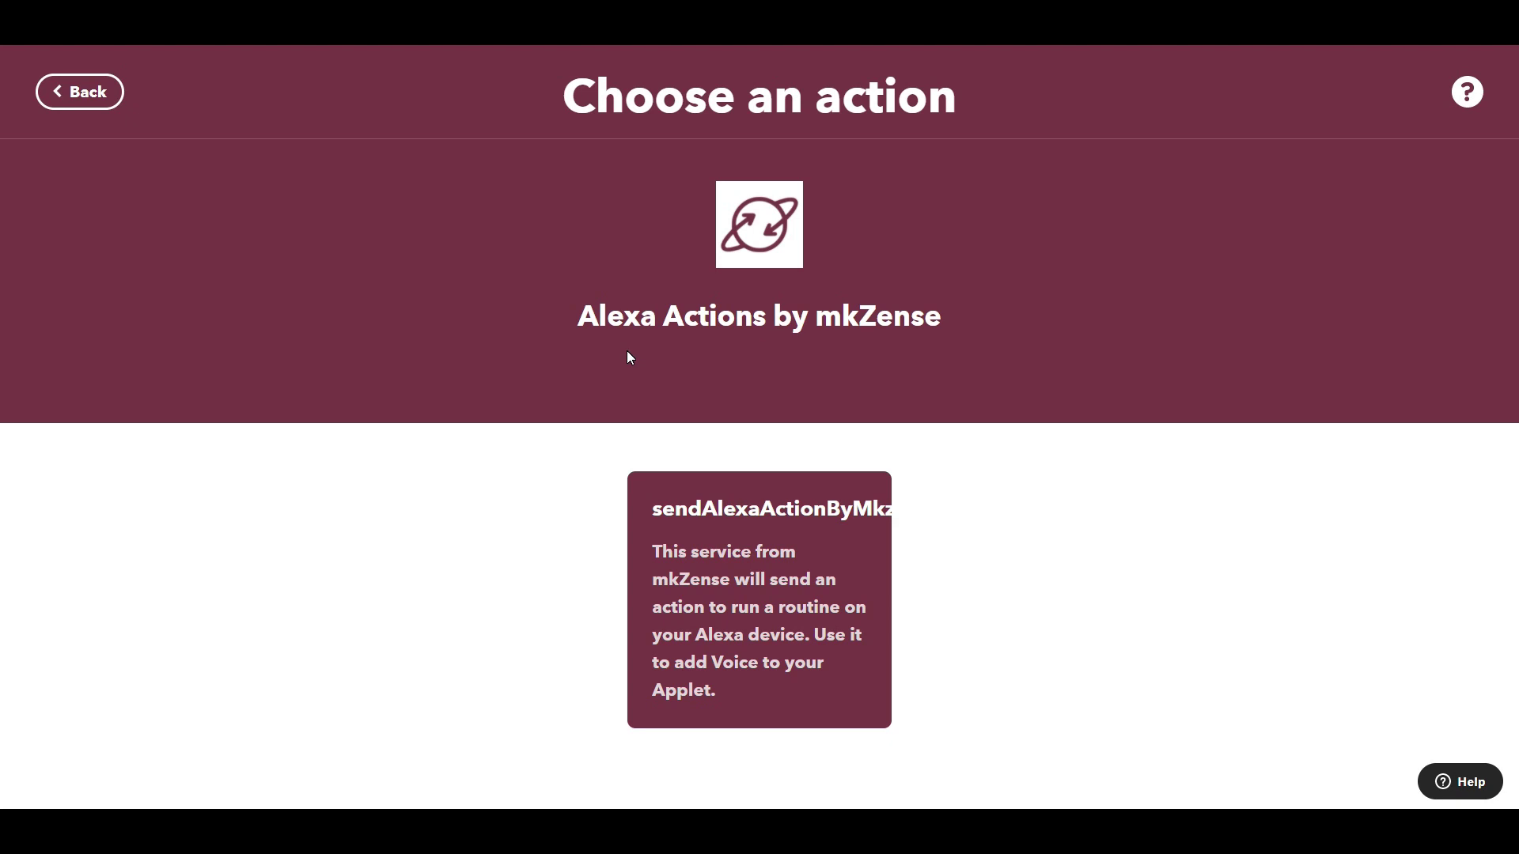
pyautogui.click(756, 605)
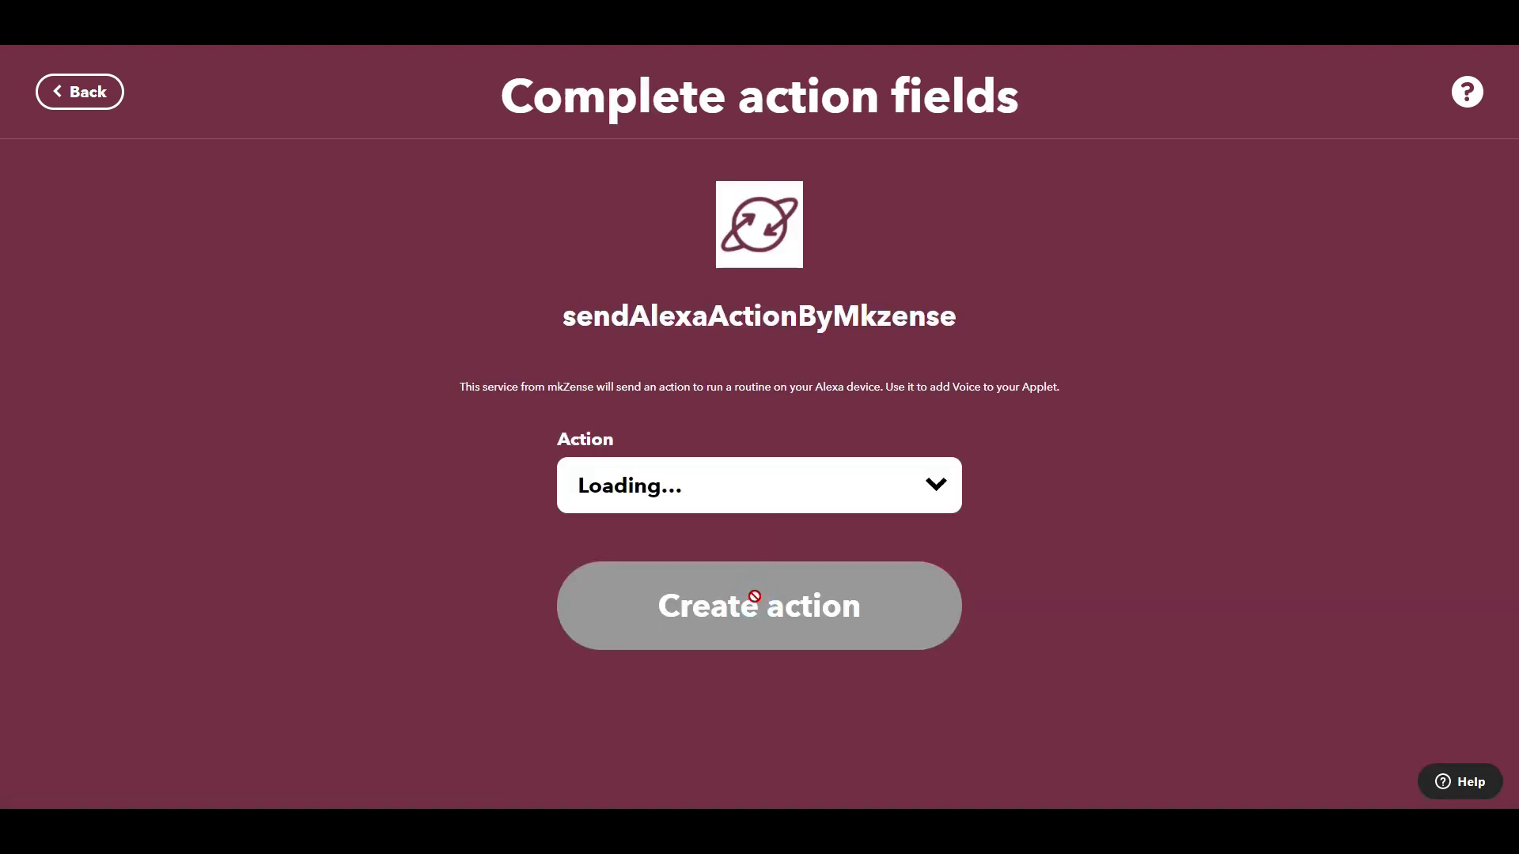
pyautogui.click(708, 486)
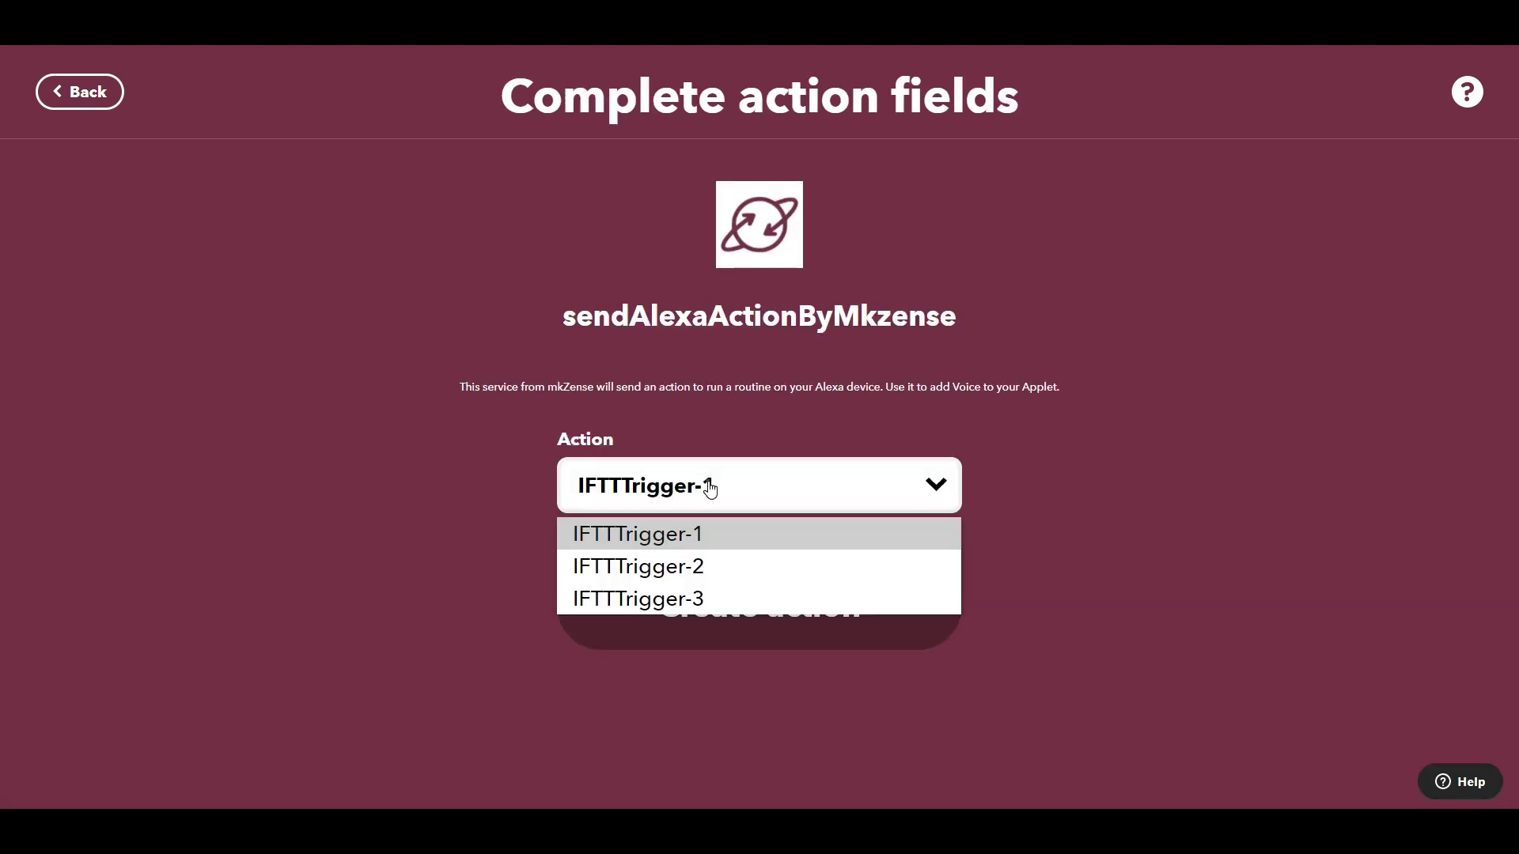
pyautogui.click(717, 580)
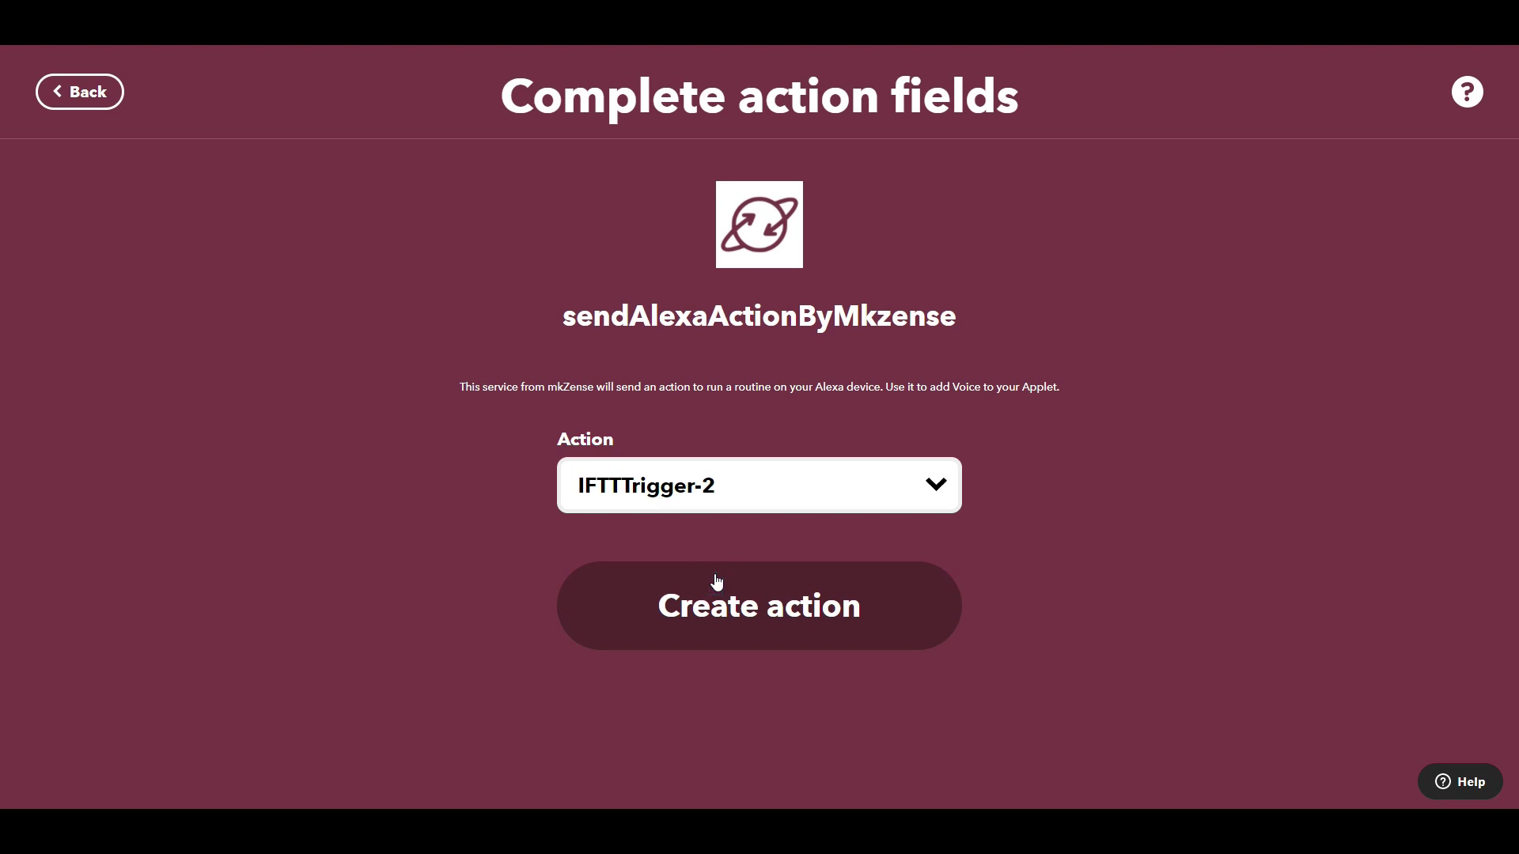